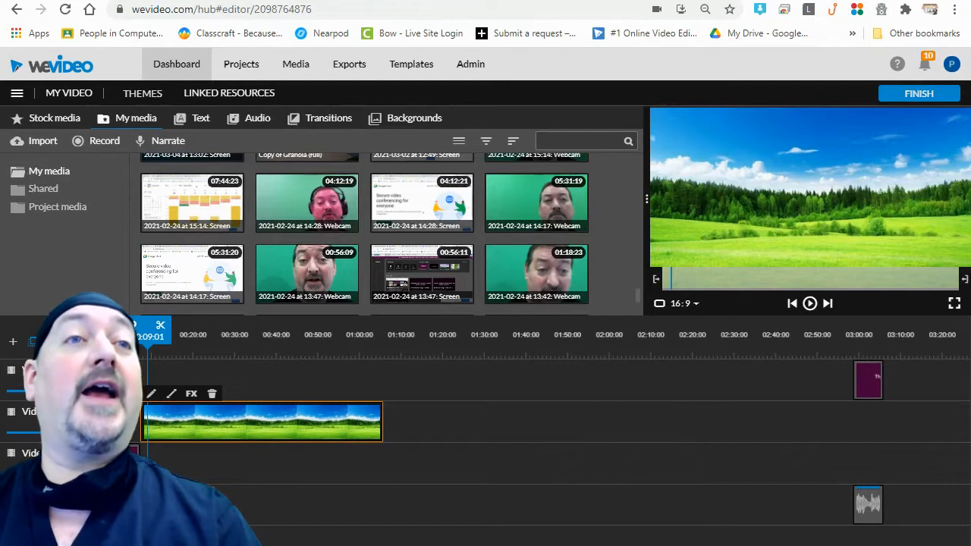
- Add a new video track named Video 4 to the timeline
key(ctrl+plus)
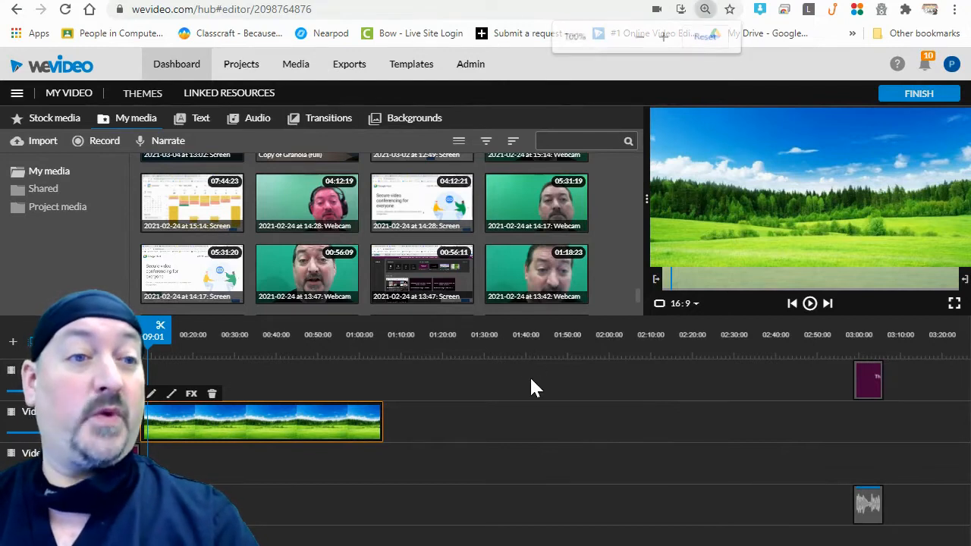
key(ctrl+minus)
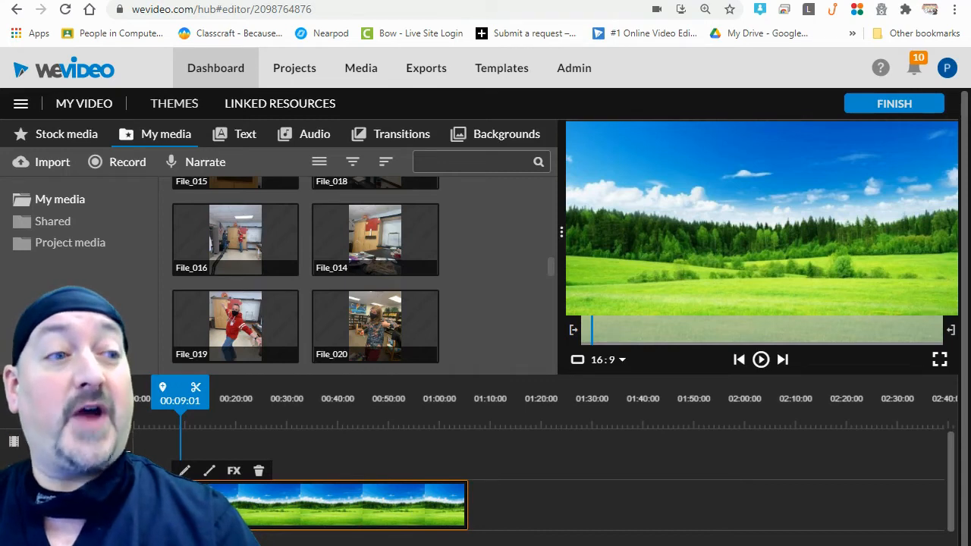
click(12, 423)
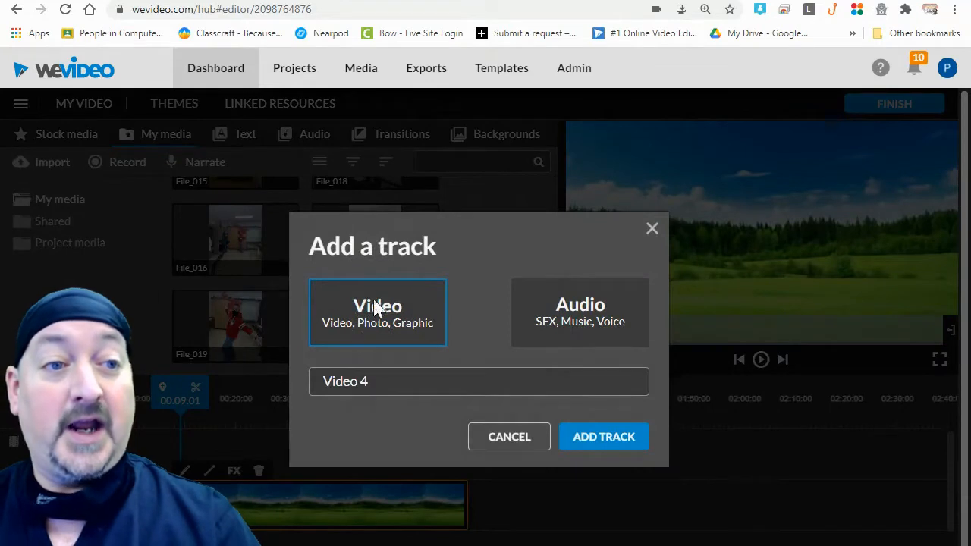
click(612, 437)
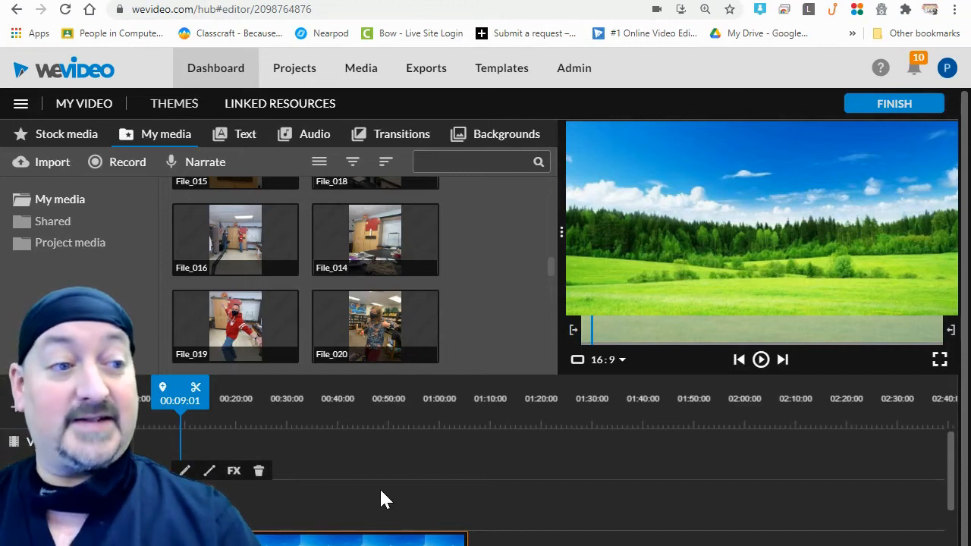
scroll(546, 496, down, 3)
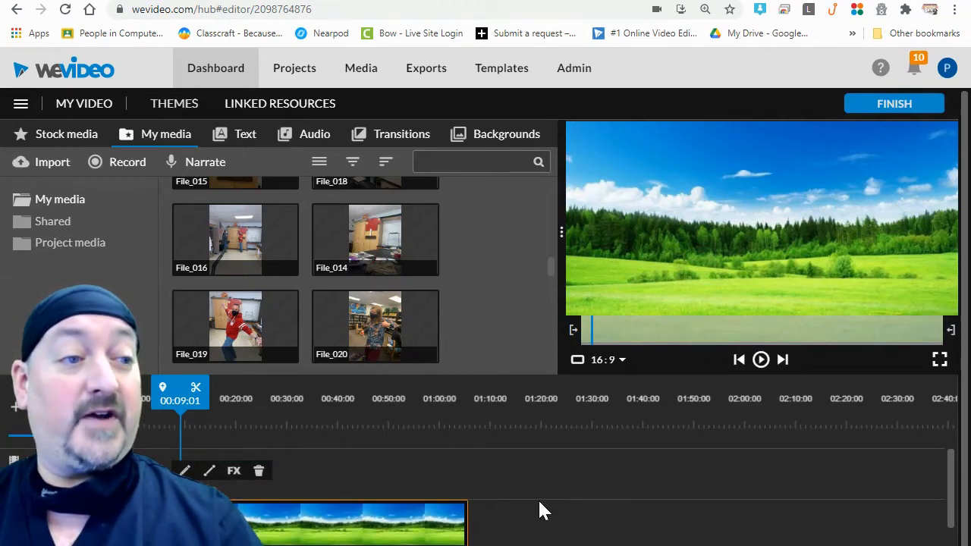
scroll(484, 502, up, 1)
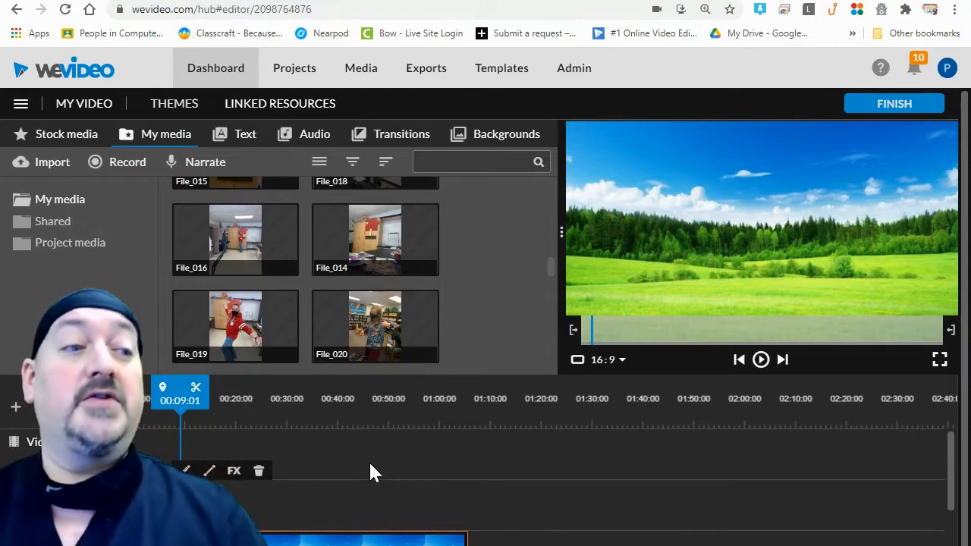
scroll(466, 502, down, 2)
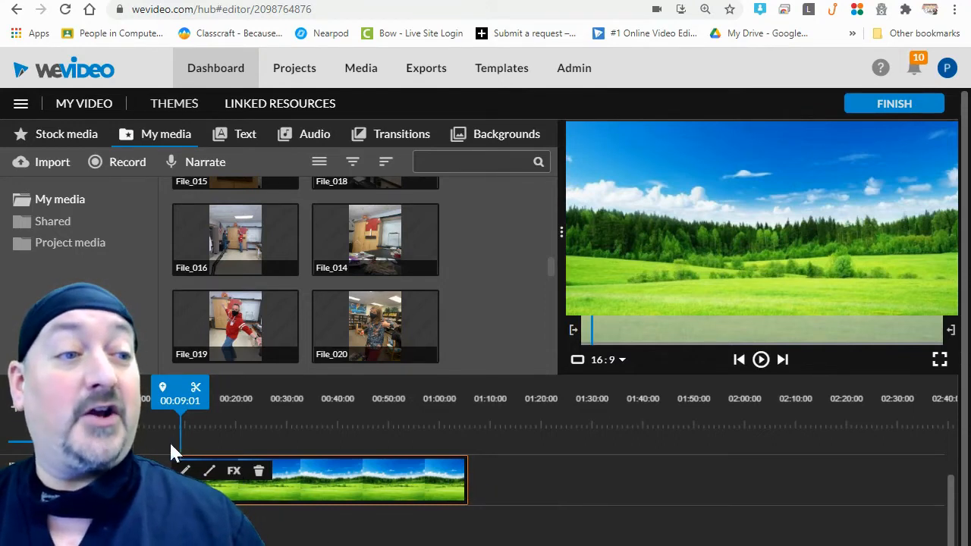
scroll(358, 501, up, 1)
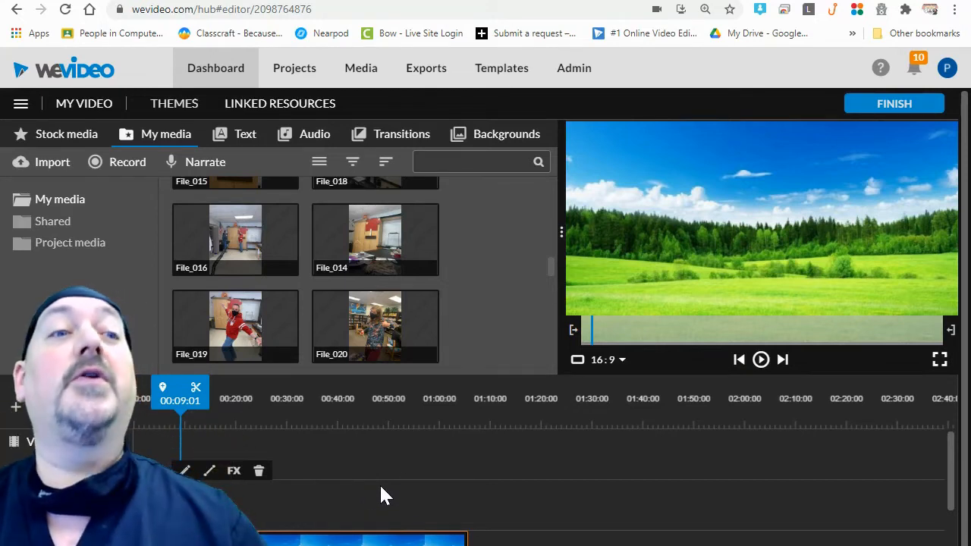
- Search Google Images for "green screen animals" in a new browser tab
click(52, 161)
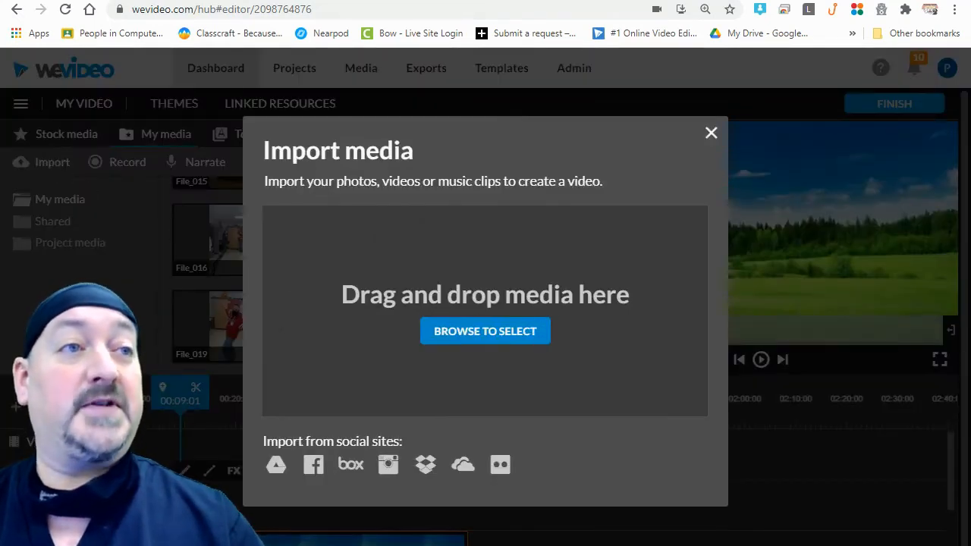
key(ctrl+t)
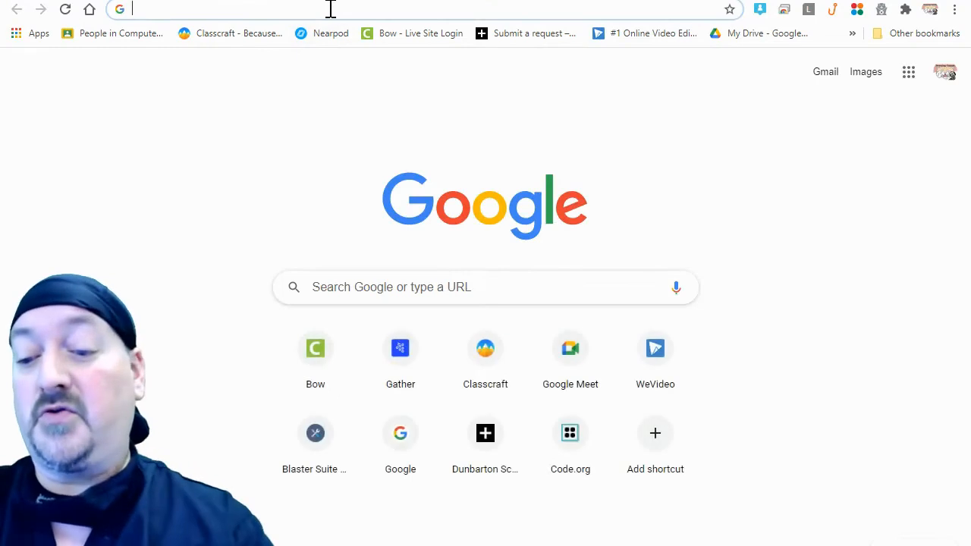
text(goo)
key(Return)
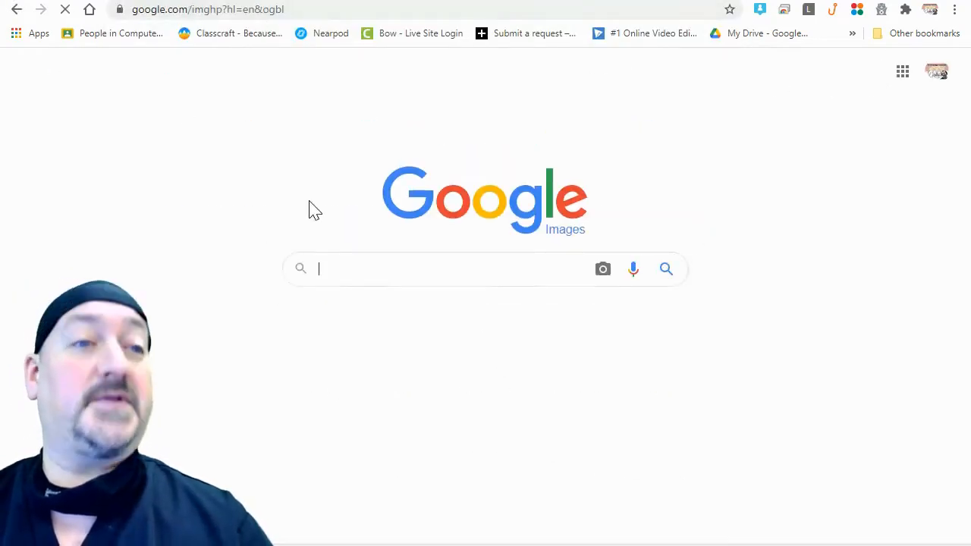
text(green)
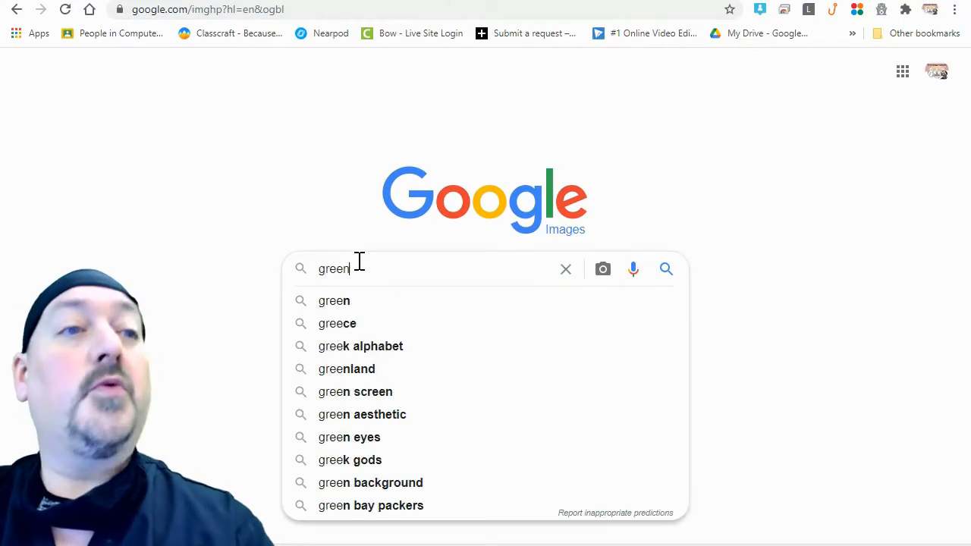
text( screen animasl)
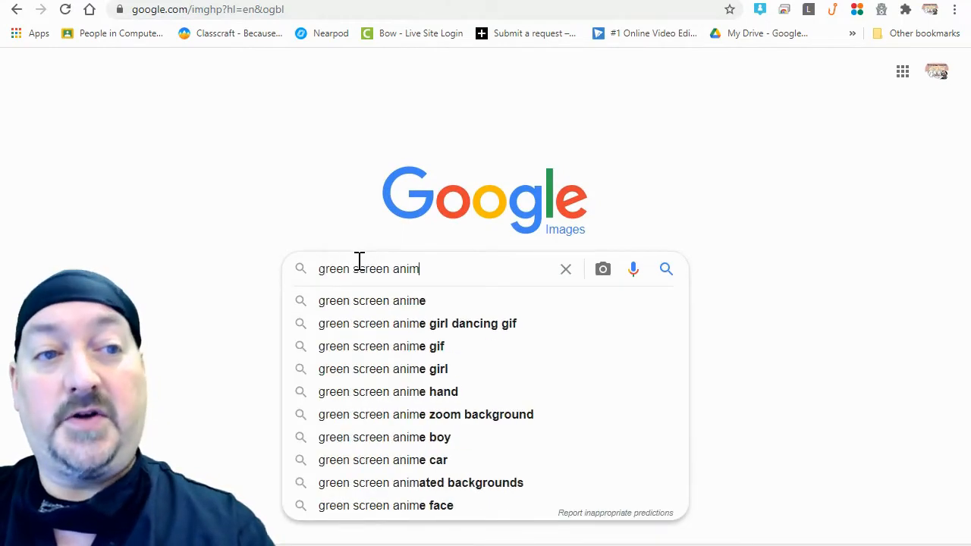
key(Return)
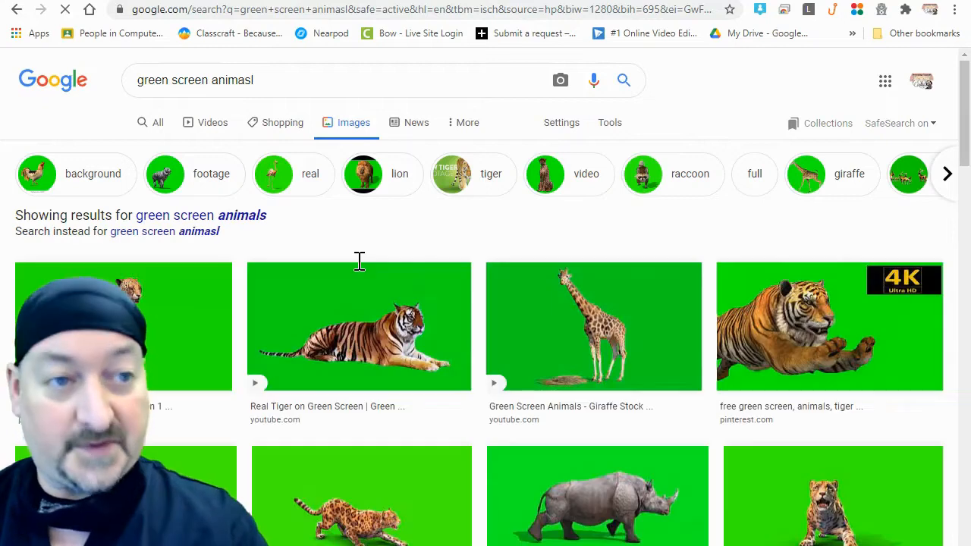
click(292, 71)
key(BackSpace)
key(BackSpace)
text(ls)
key(Return)
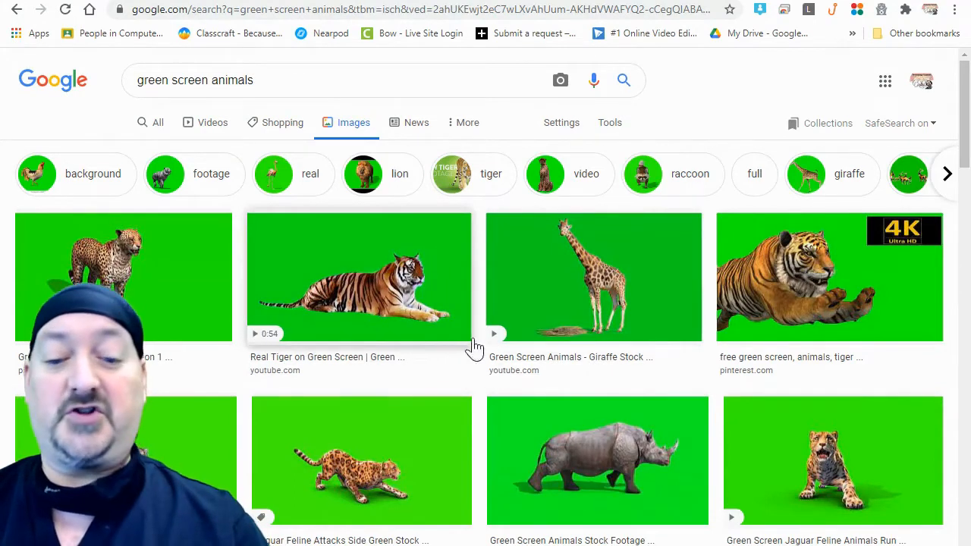
- Save the Pond5 image of the lying tiger to the Downloads folder as "tiger green screen"
key(ctrl+plus)
key(ctrl+plus)
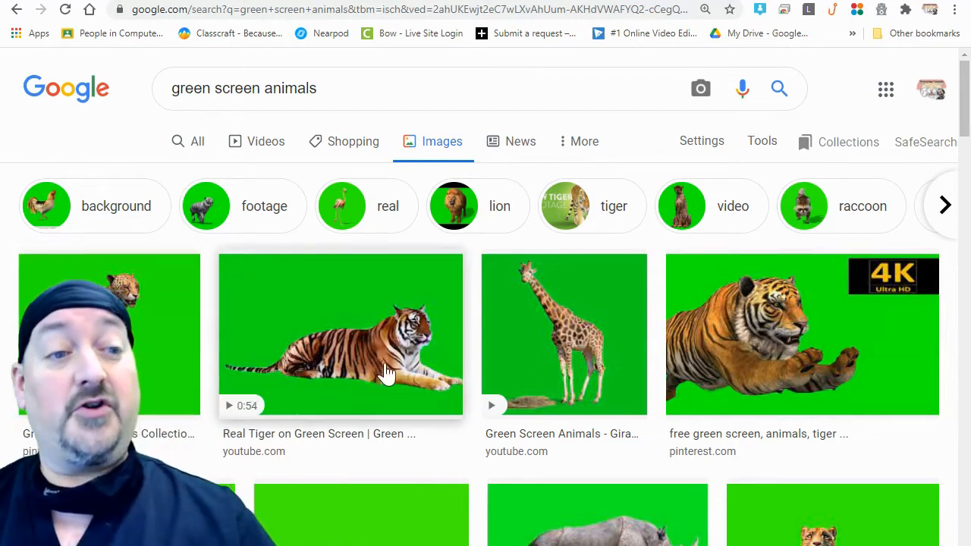
scroll(408, 364, down, 1)
scroll(428, 321, down, 1)
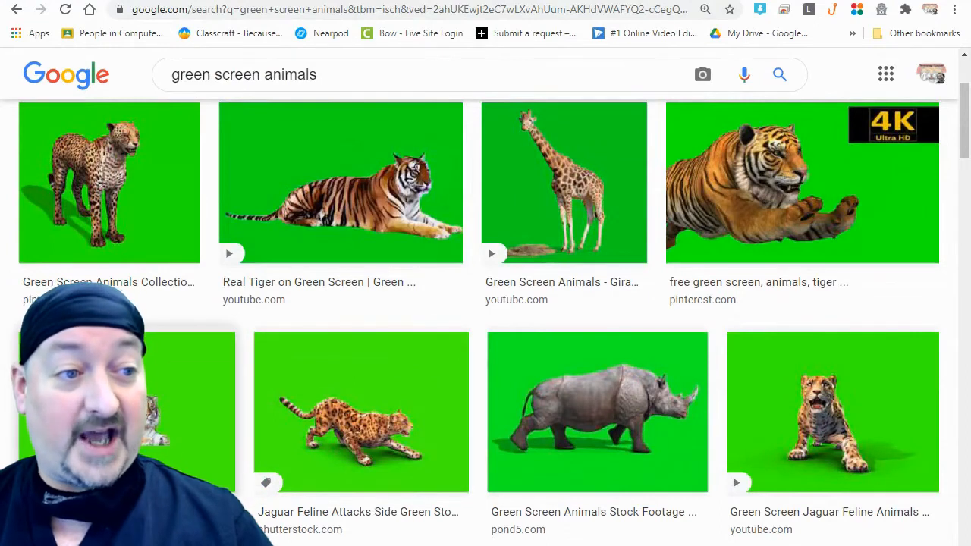
click(148, 451)
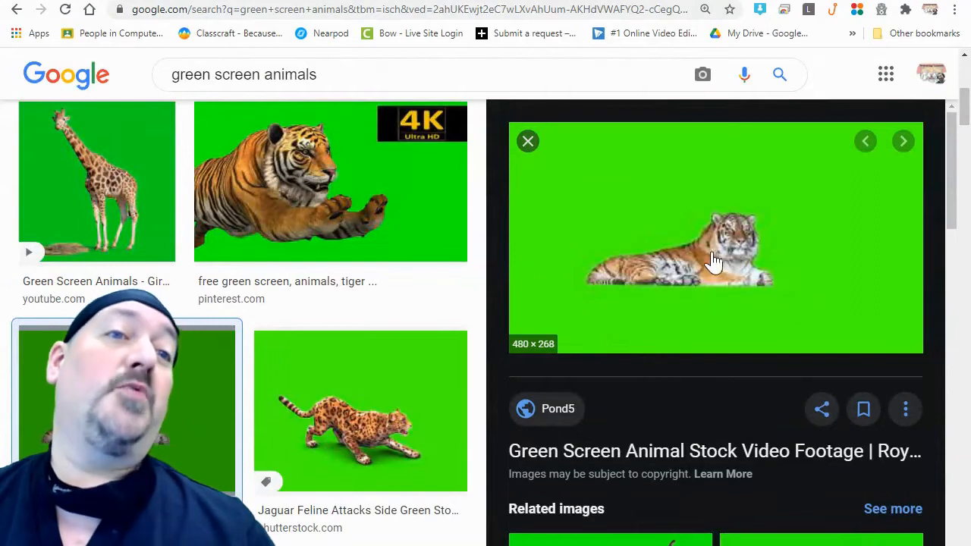
right_click(702, 244)
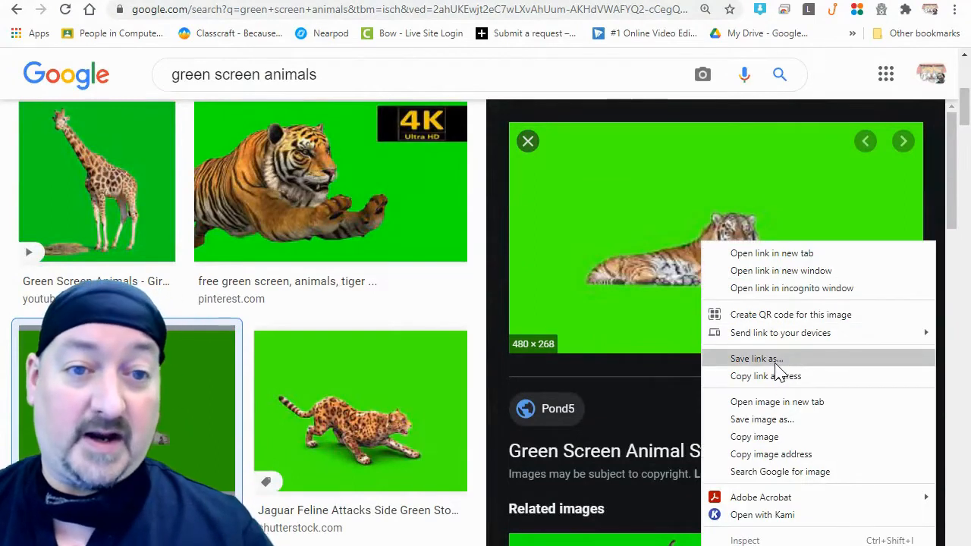
click(773, 421)
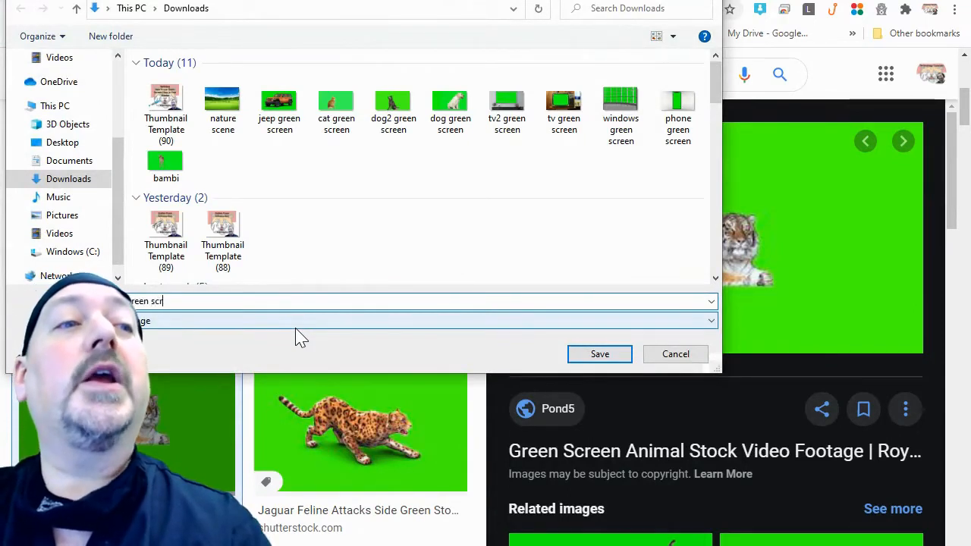
key(Return)
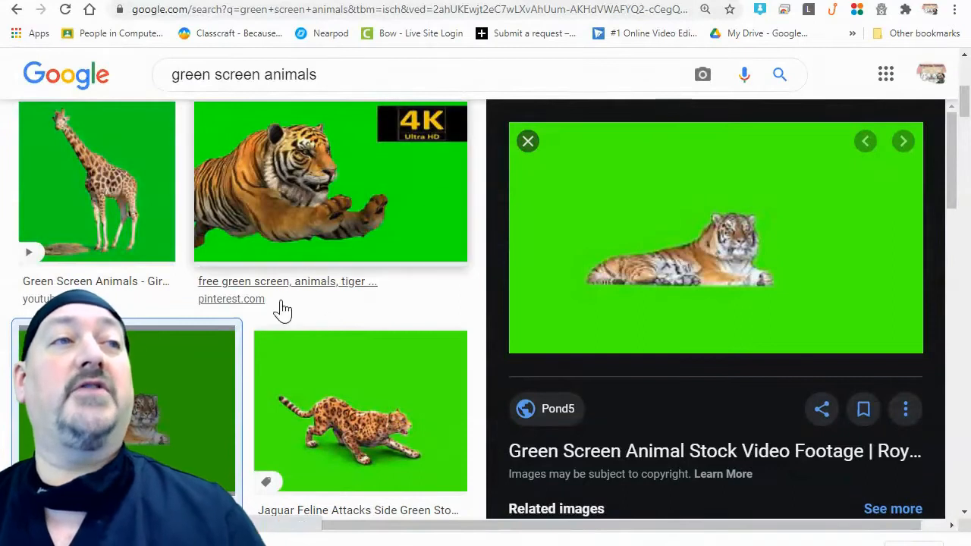
- Switch back to WeVideo and import the "tiger green screen" image from the Downloads folder into the media library
click(83, 0)
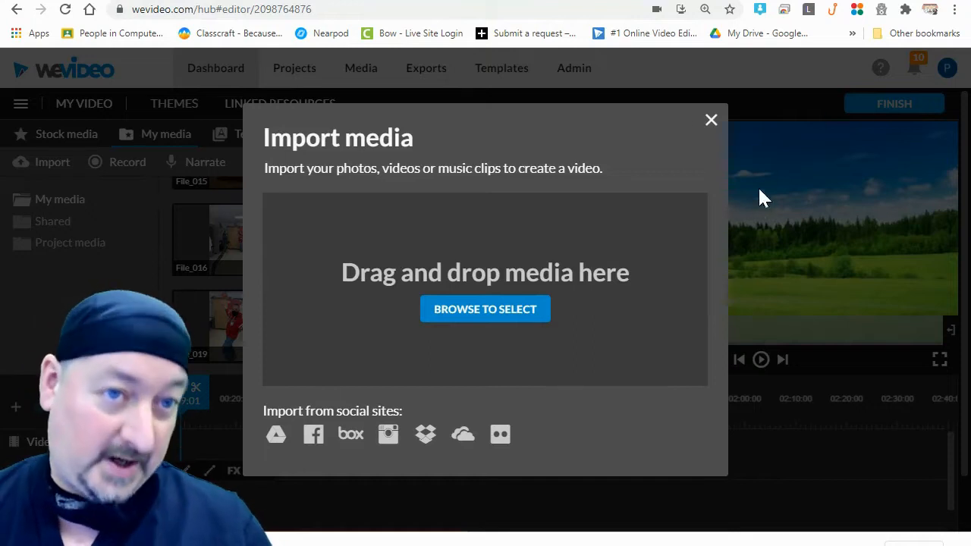
click(711, 122)
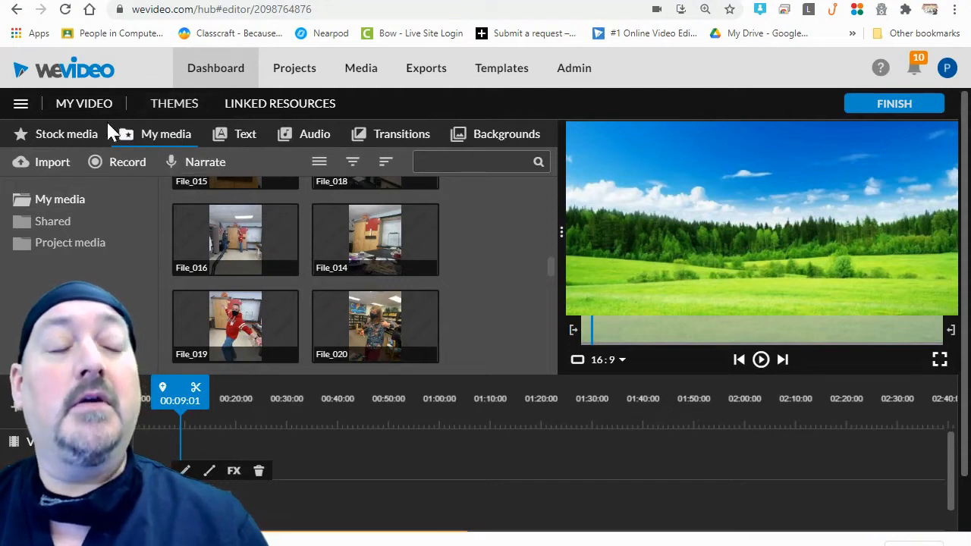
click(52, 162)
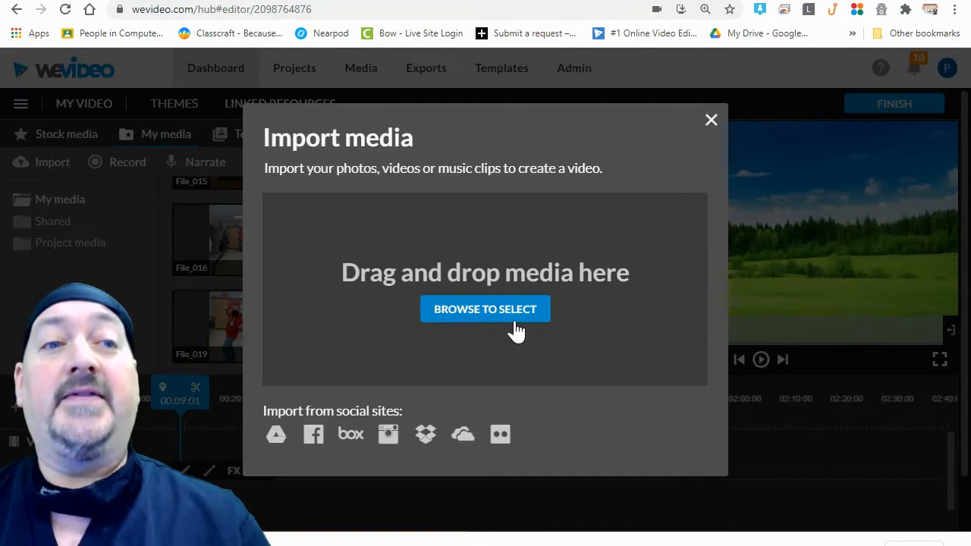
click(480, 311)
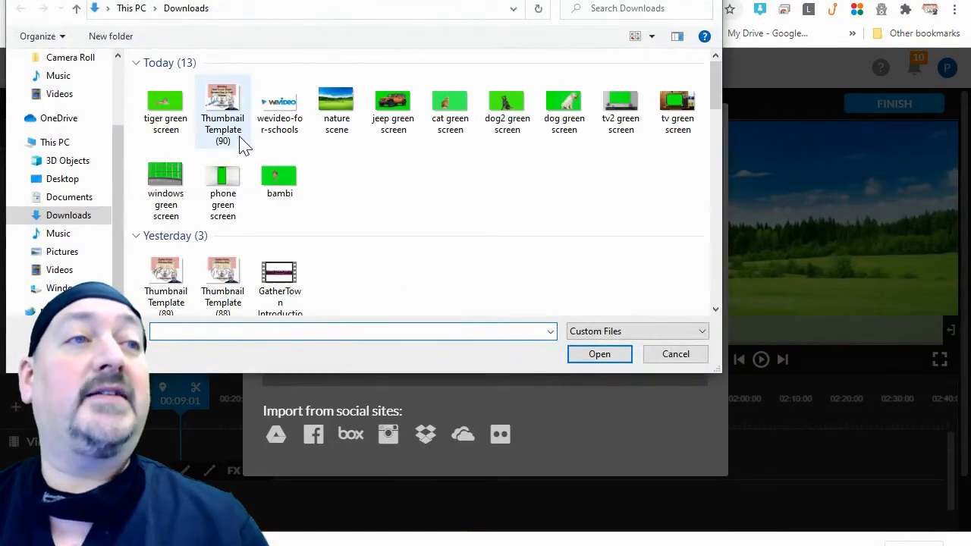
click(168, 114)
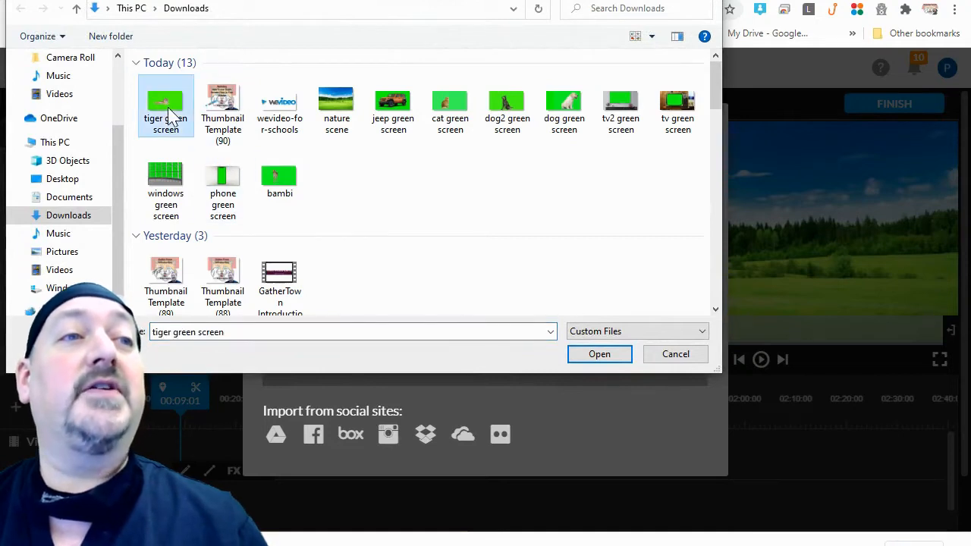
double_click(168, 116)
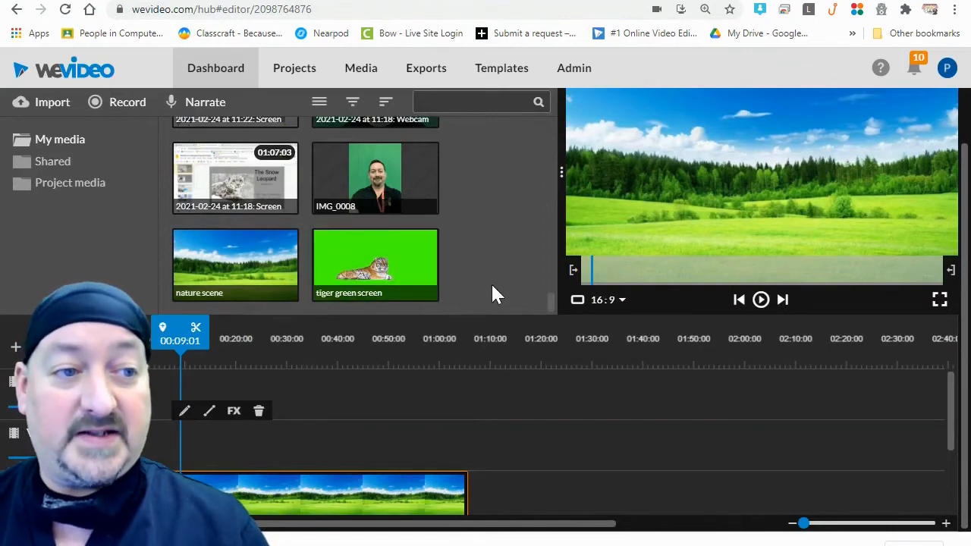
- Place the tiger green screen image on the track above the nature scene at about 00:09 and preview it
drag(365, 264, 204, 435)
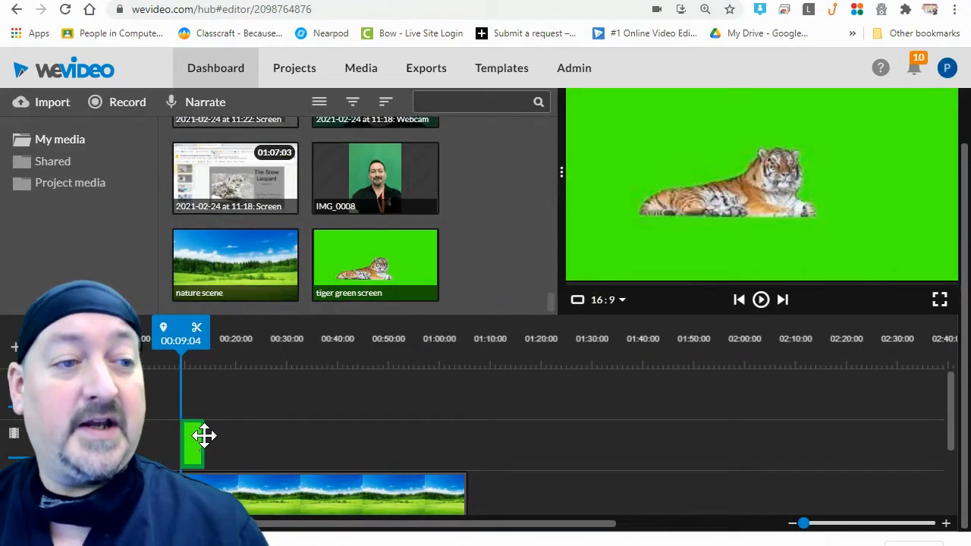
click(203, 434)
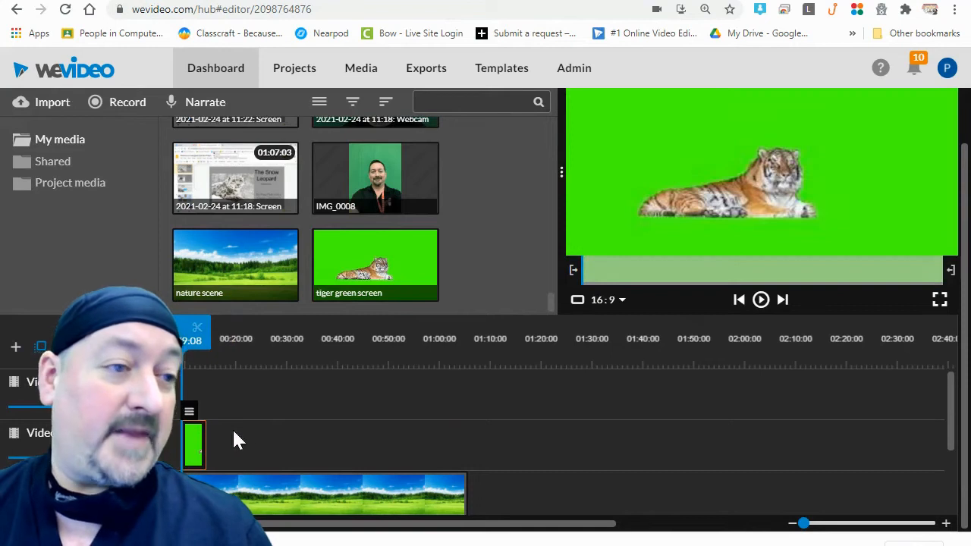
click(762, 302)
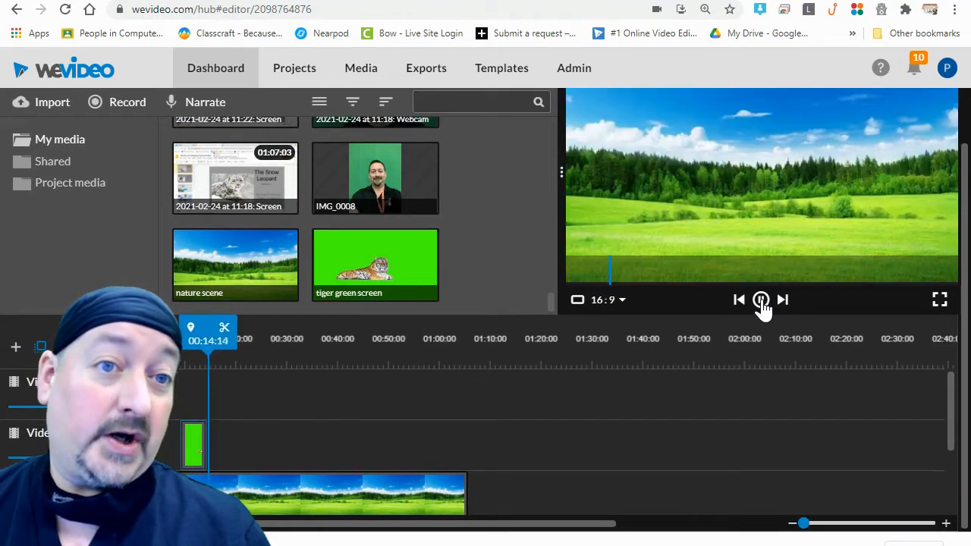
click(762, 302)
- Extend the tiger clip on the timeline to about 10 seconds and set the playhead within it
drag(214, 333, 191, 334)
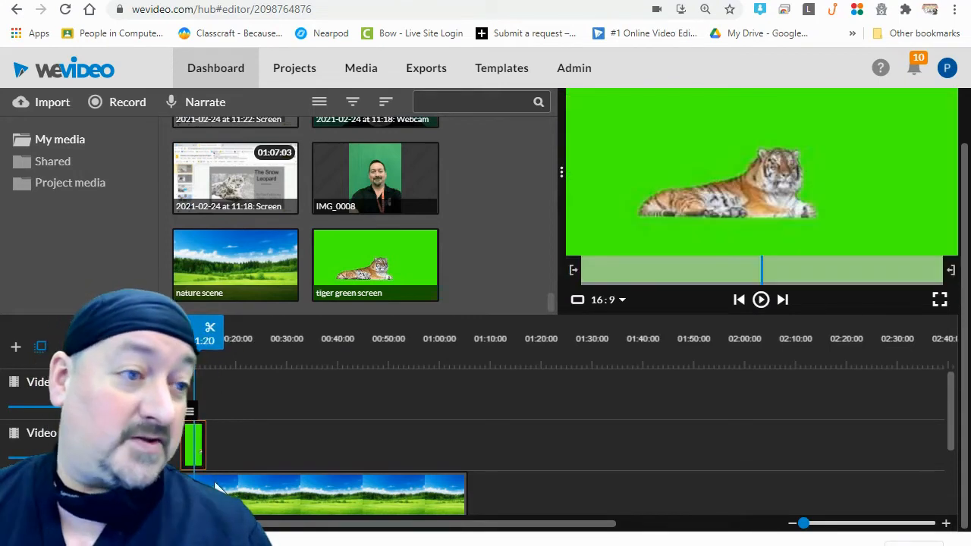
drag(203, 450, 233, 452)
drag(220, 330, 196, 332)
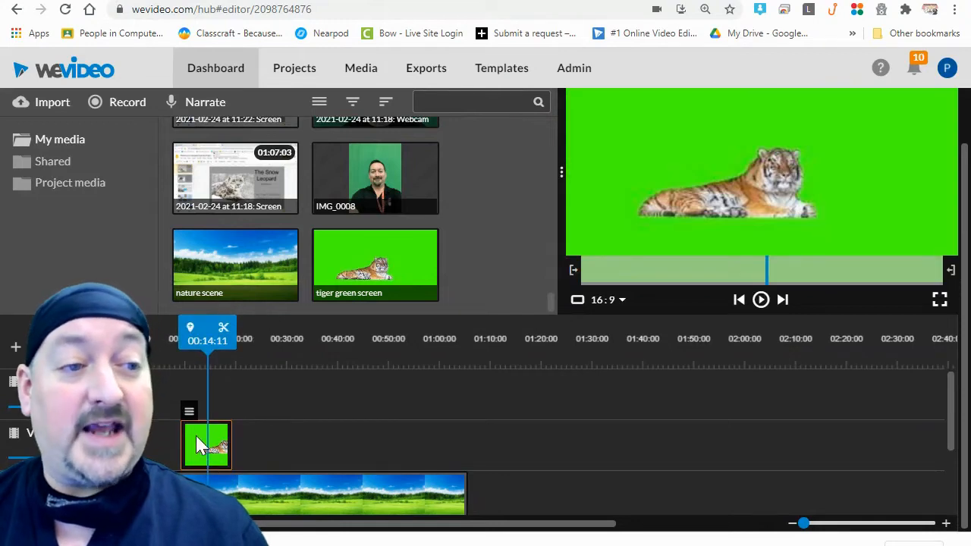
- Open the tiger clip for editing and remove its green background with Color Keying by sampling the green
mouse_move(183, 419)
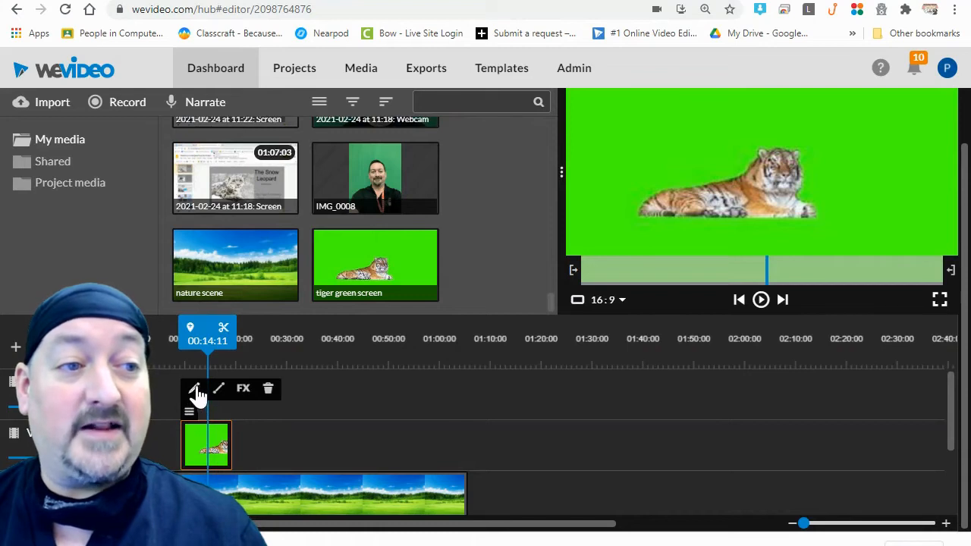
click(194, 390)
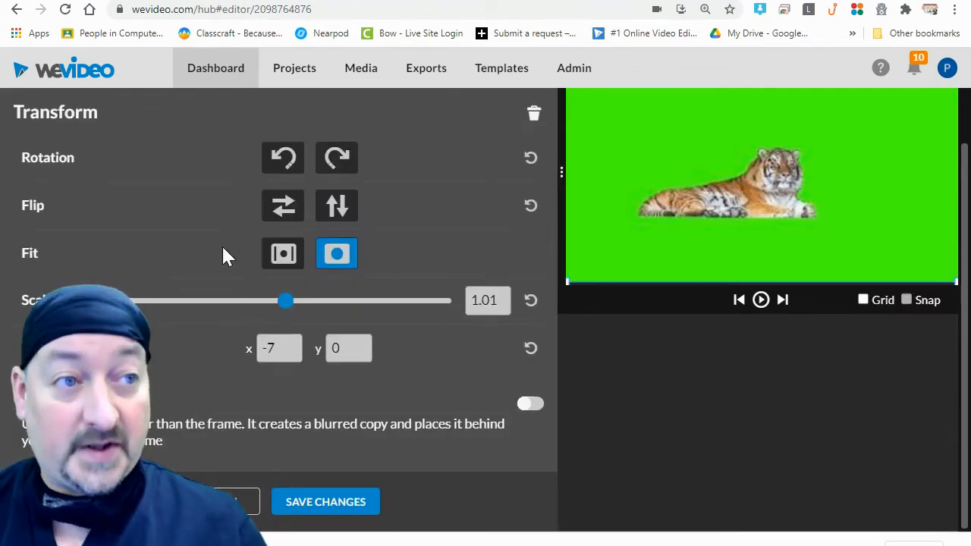
scroll(445, 260, up, 2)
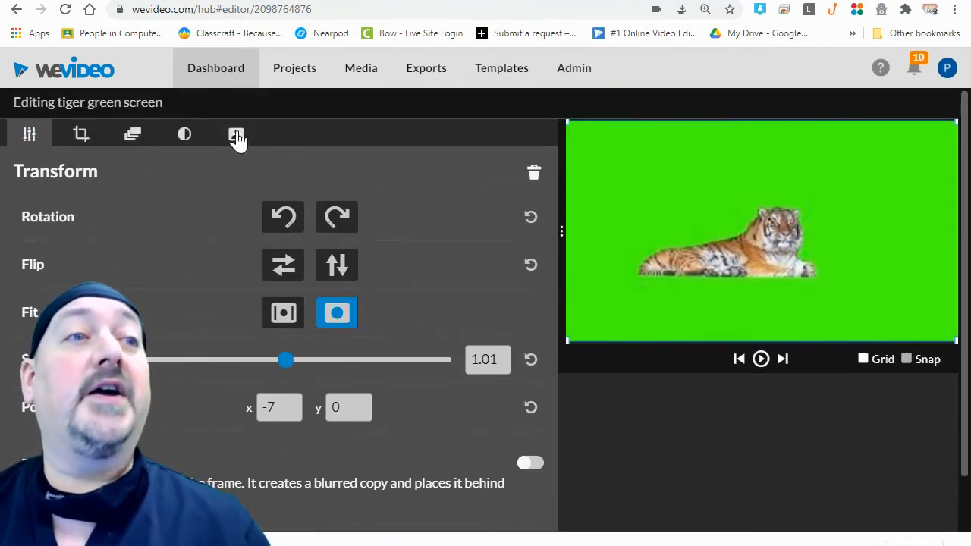
click(236, 134)
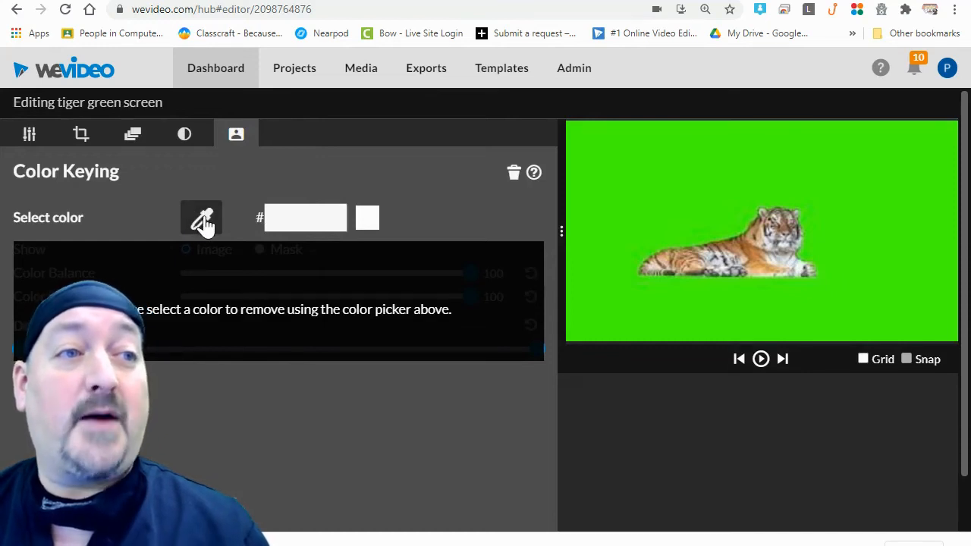
click(653, 192)
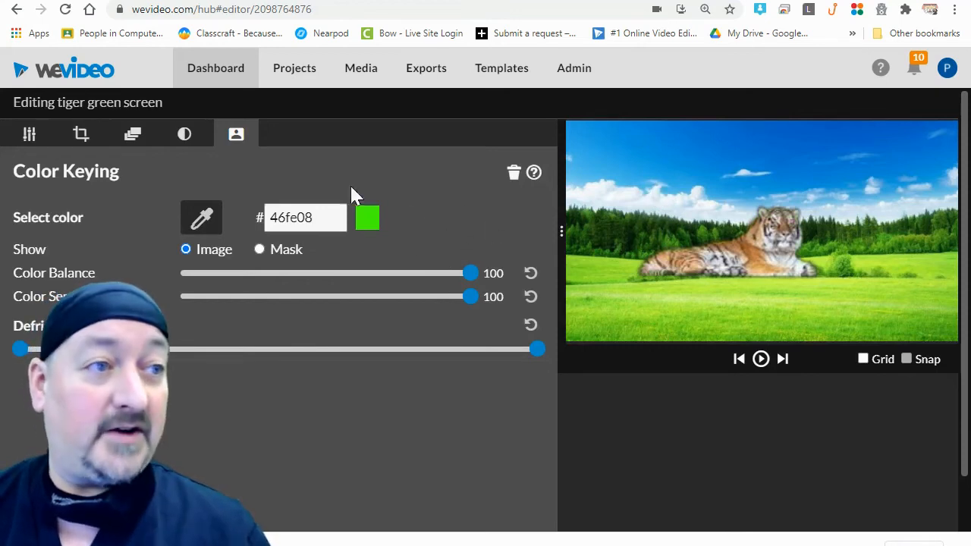
- Shrink the tiger to a scale of about 0.65, place it at about x -141, y 457, and save the changes
click(29, 135)
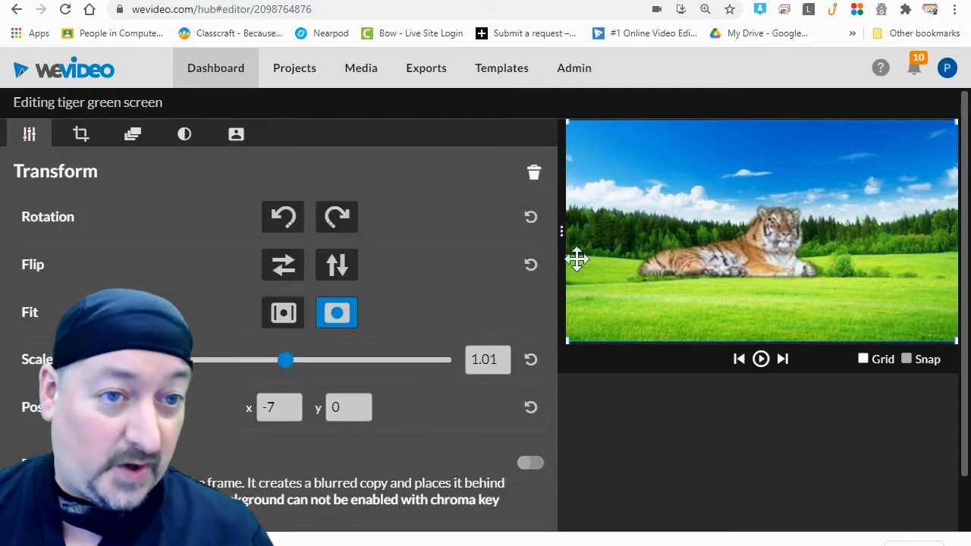
drag(569, 338, 609, 306)
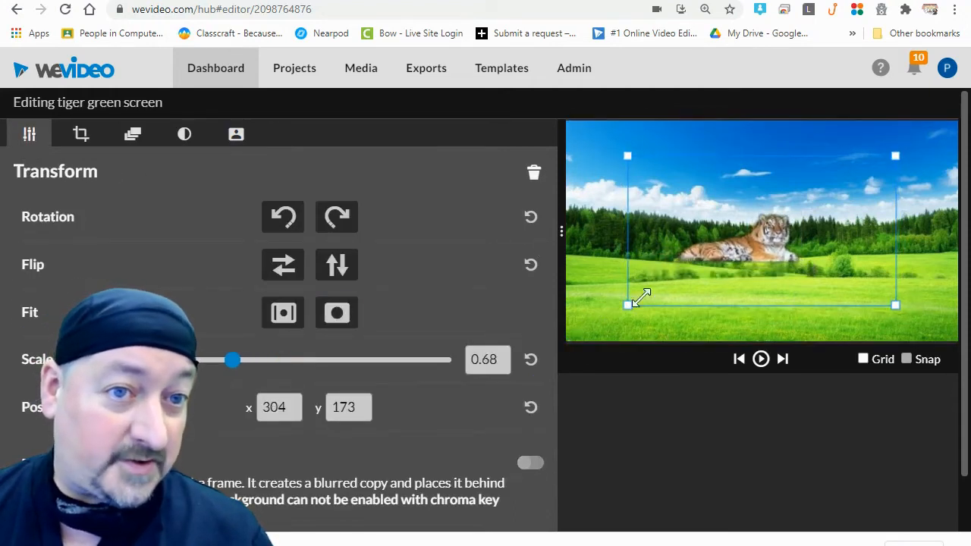
drag(714, 247, 617, 301)
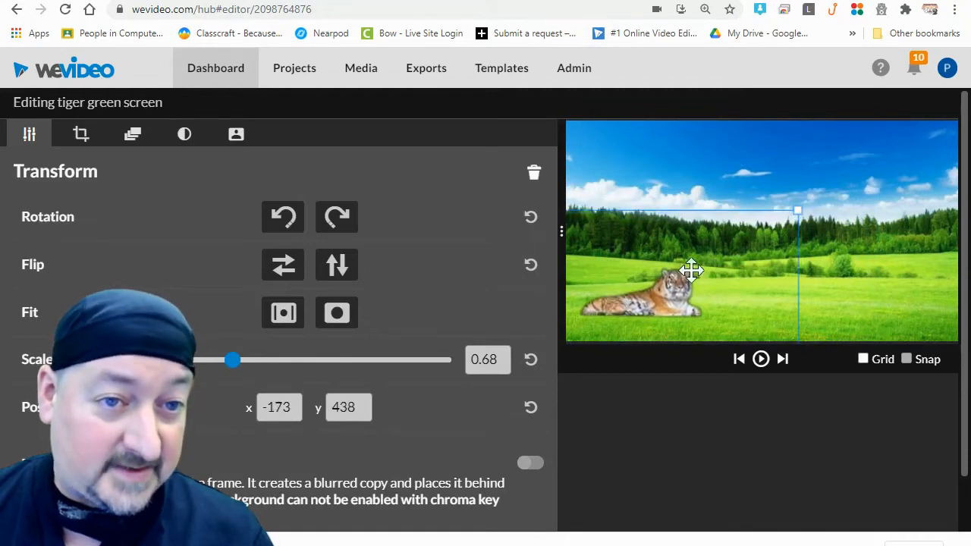
drag(799, 207, 793, 212)
scroll(419, 443, down, 1)
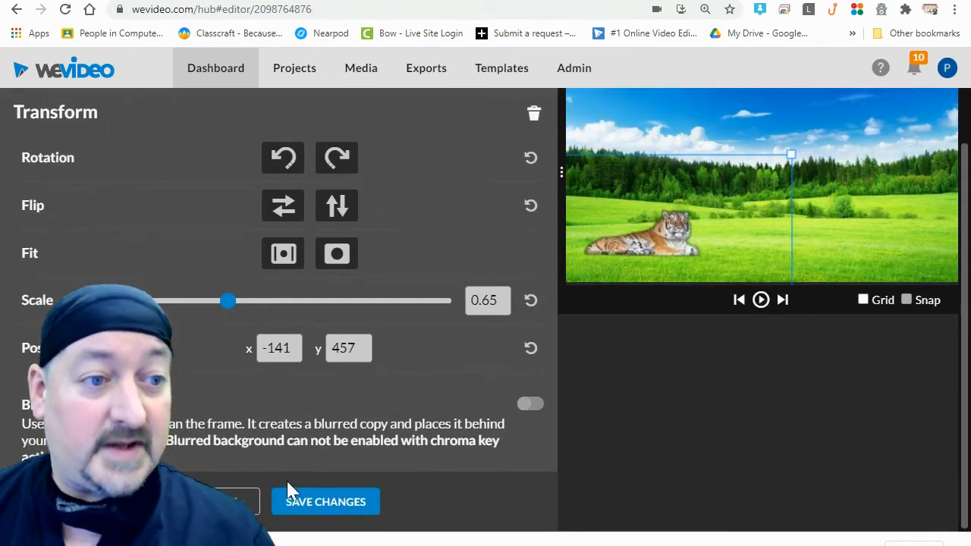
click(334, 503)
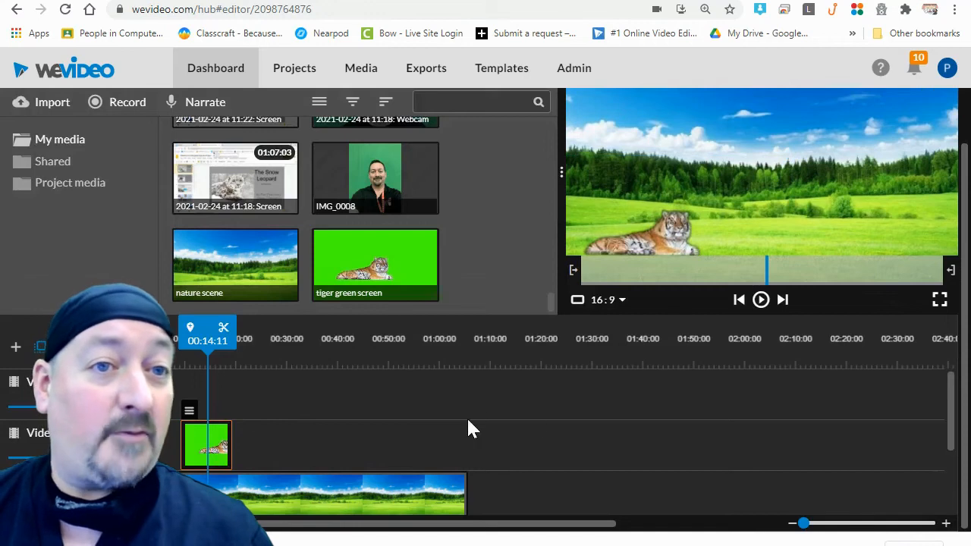
- Play the timeline from just before the tiger clip until just past its end to check the overlay
drag(199, 324, 172, 337)
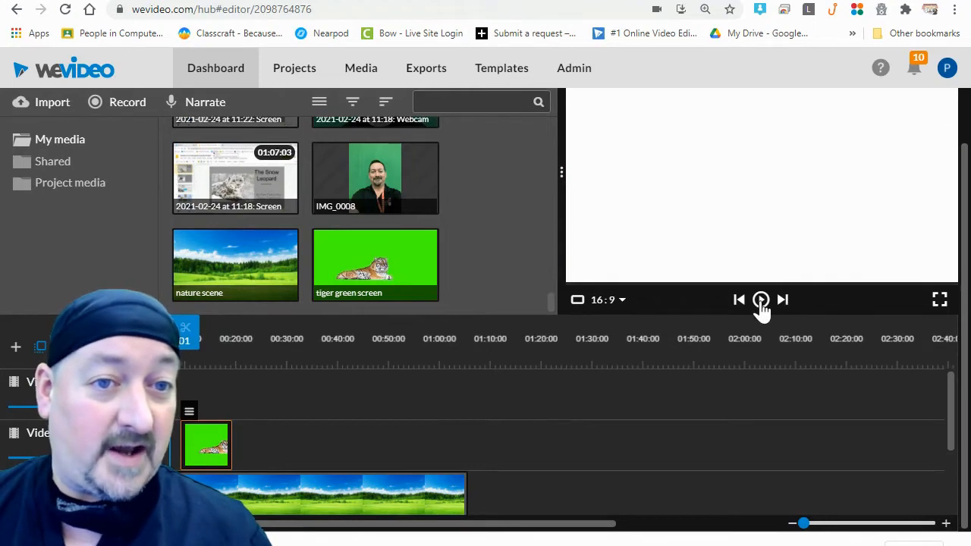
click(760, 300)
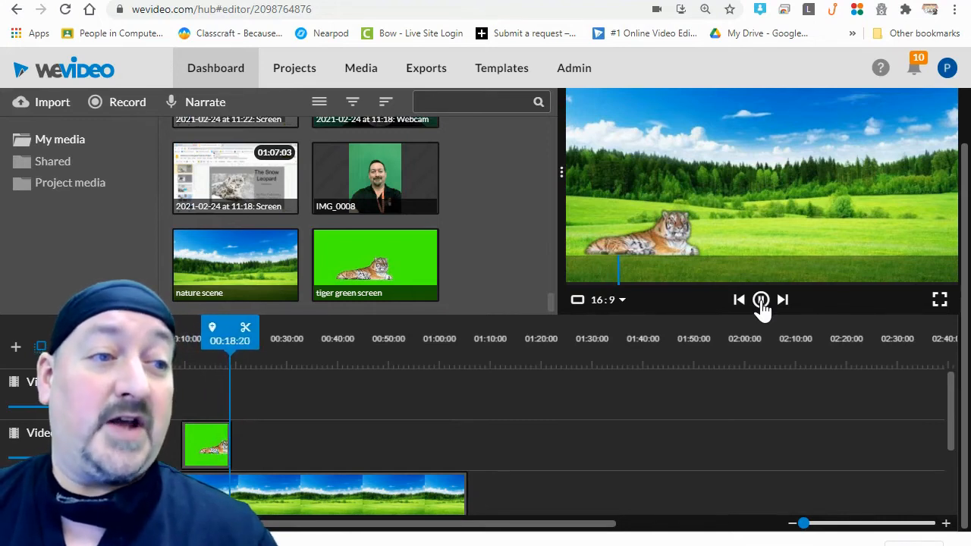
click(761, 301)
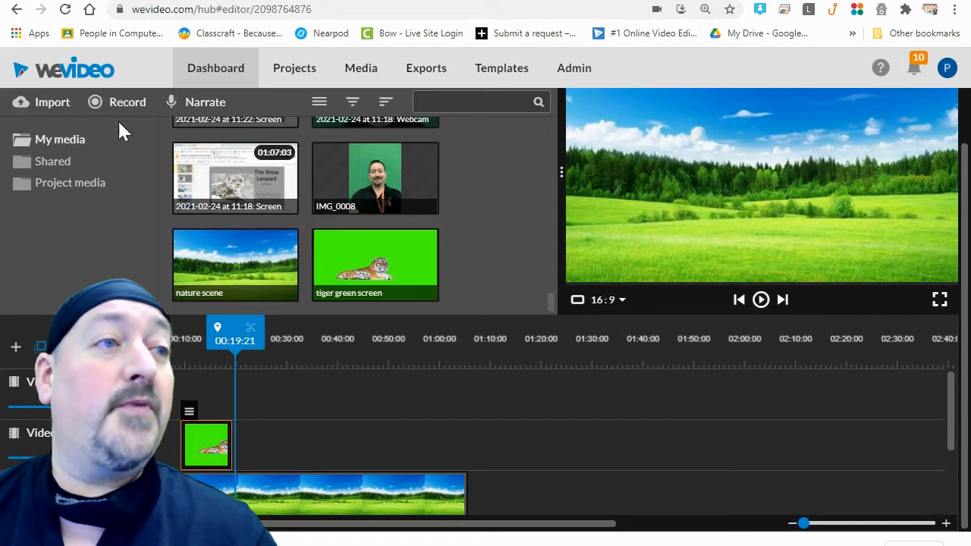
- Import the "bambi" image from the Downloads folder and place it on the track above the tiger, overlapping the tiger clip's second half
click(52, 104)
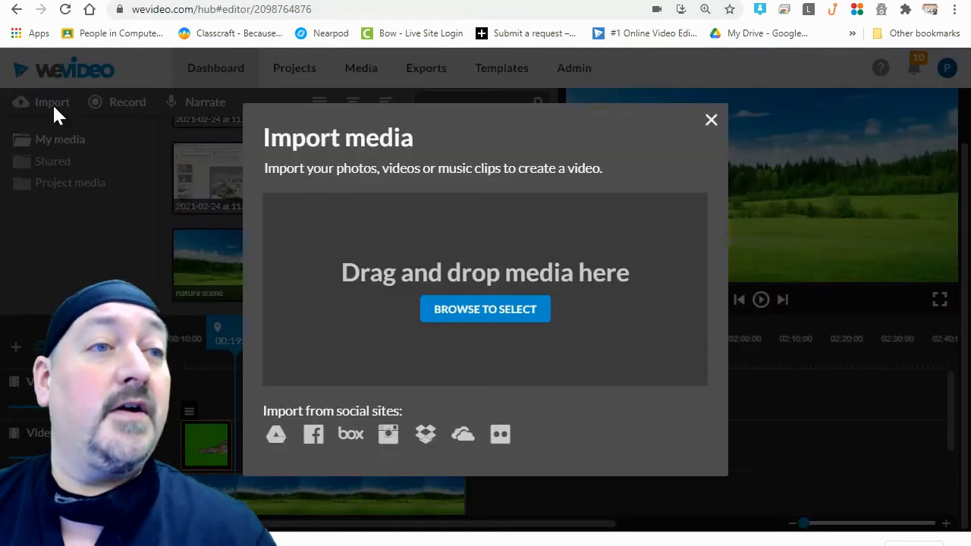
click(504, 313)
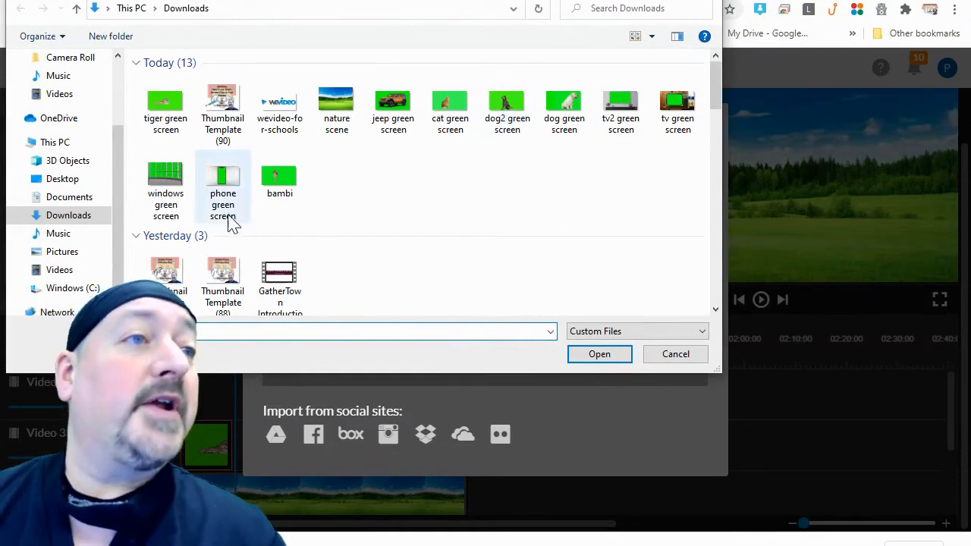
double_click(293, 186)
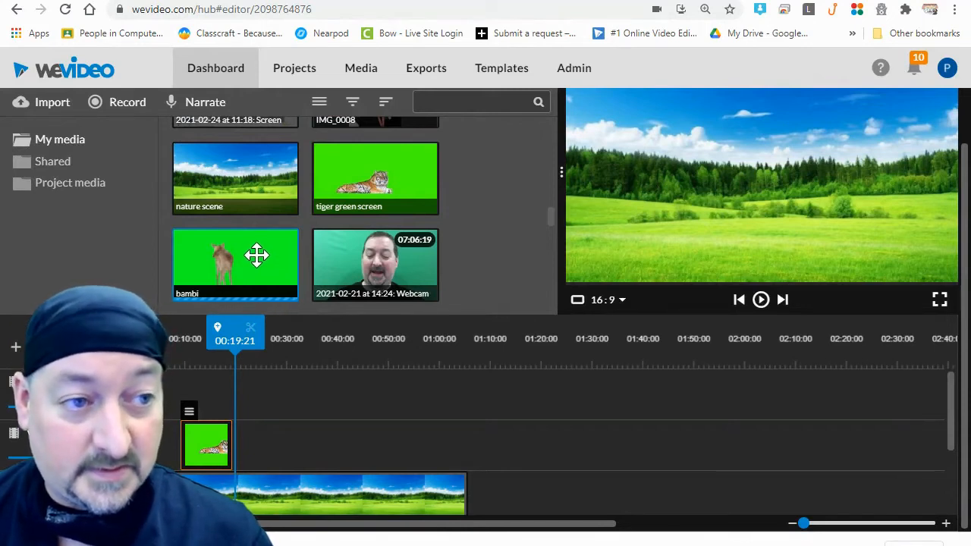
drag(256, 256, 259, 396)
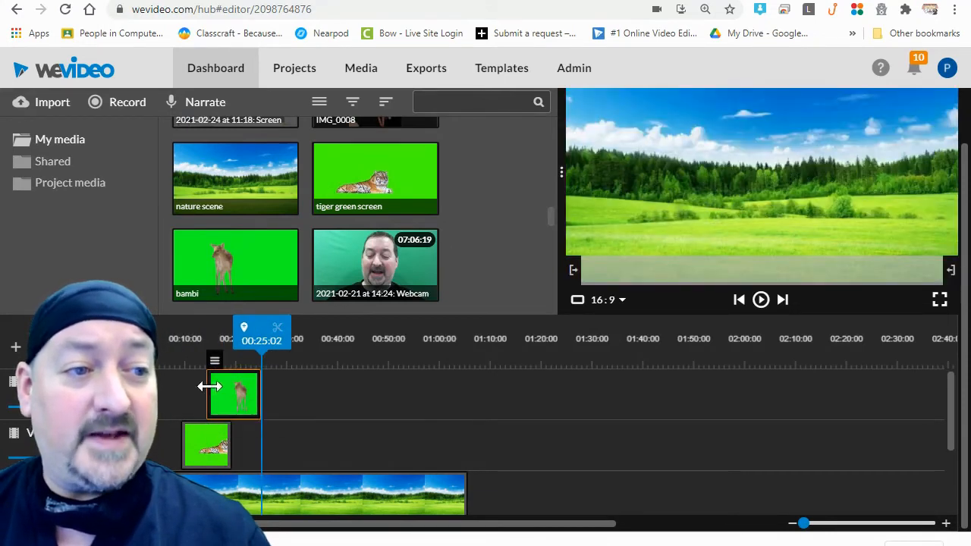
- Open the bambi clip for editing and remove its green background with Color Keying by sampling the green
mouse_move(214, 362)
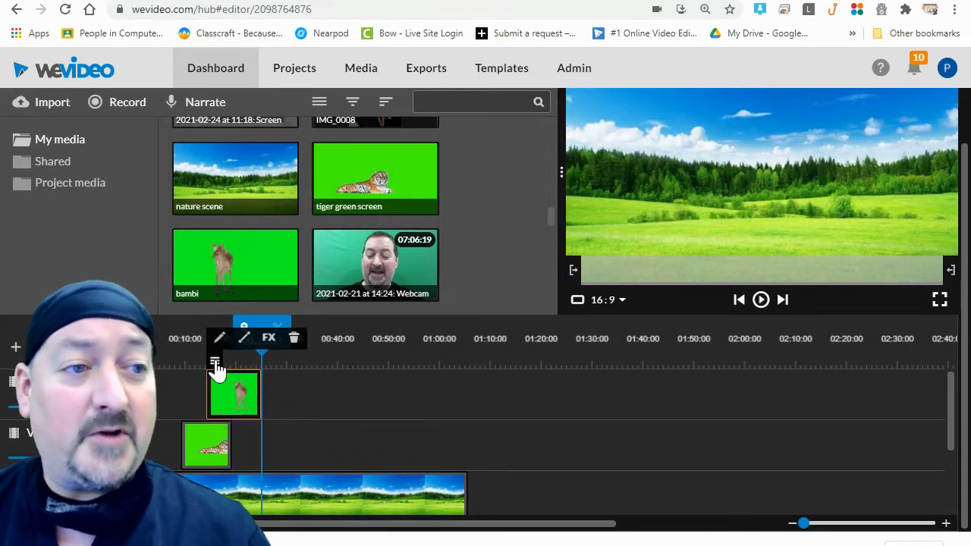
click(219, 339)
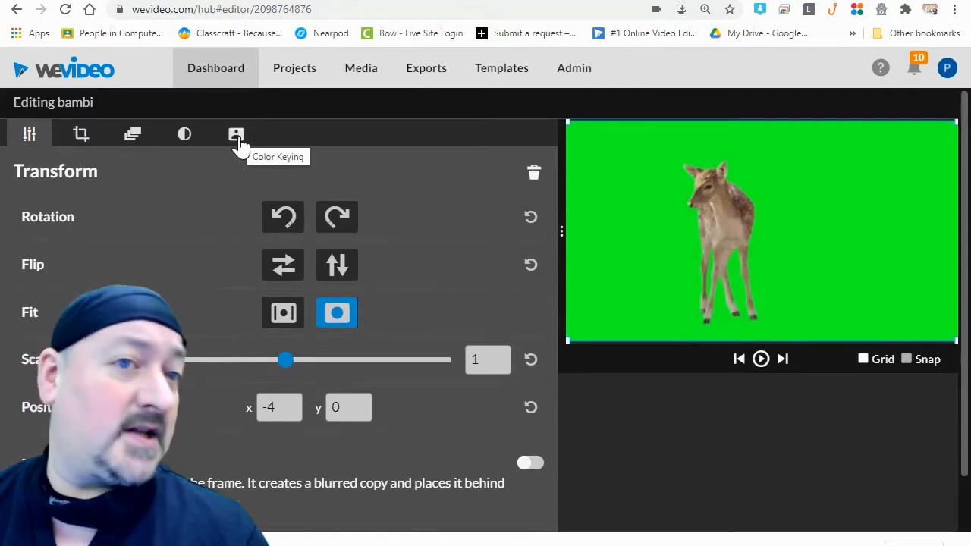
click(238, 139)
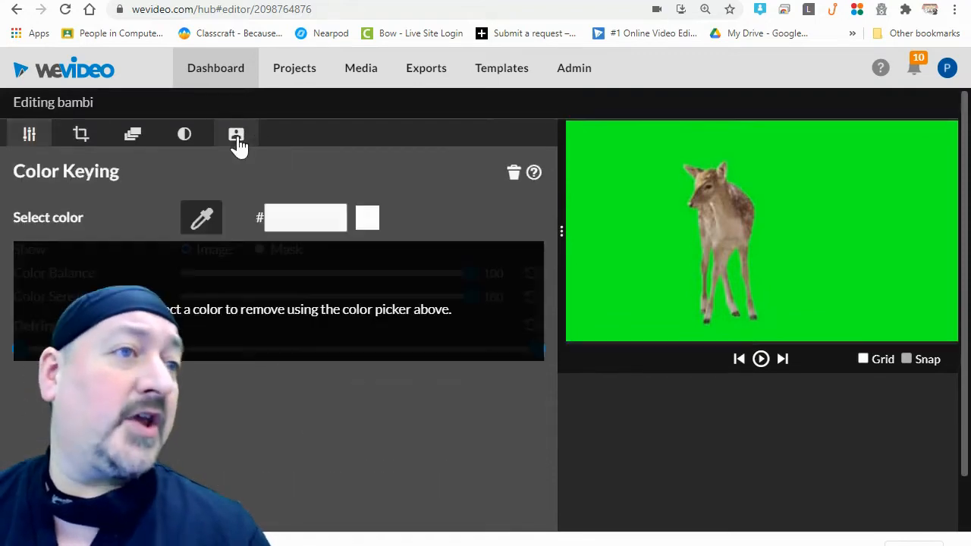
click(203, 222)
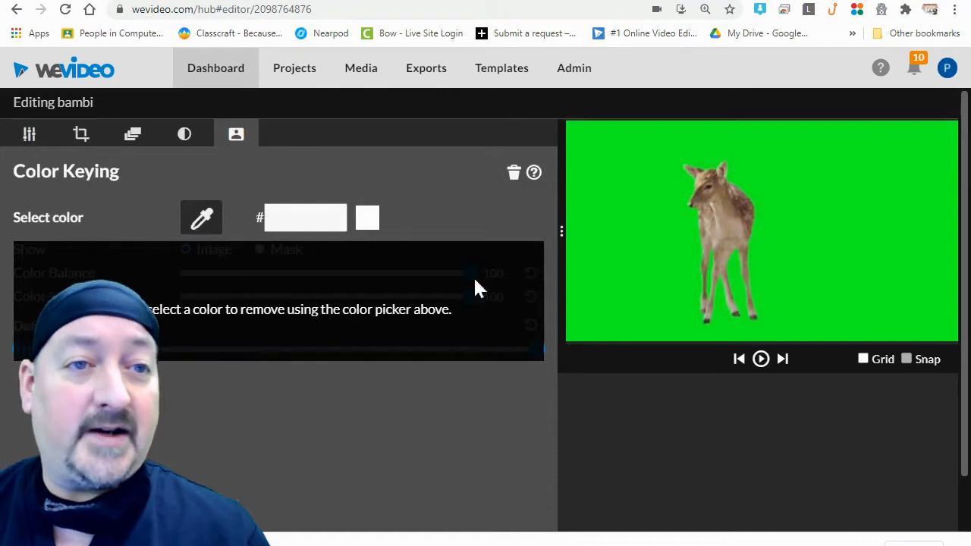
click(619, 221)
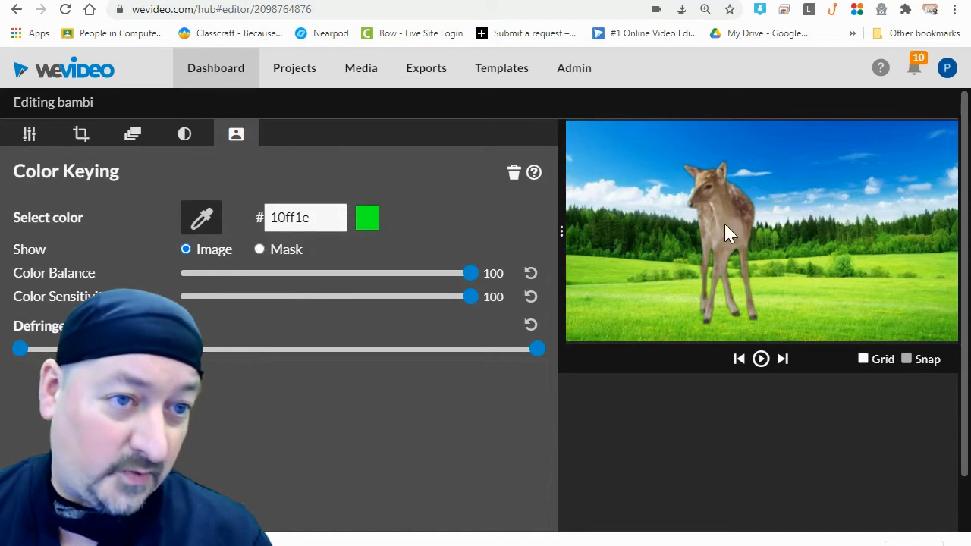
- Shrink the deer to a scale of about 0.19, place it at about x 1445, y 626, and save the changes
click(29, 135)
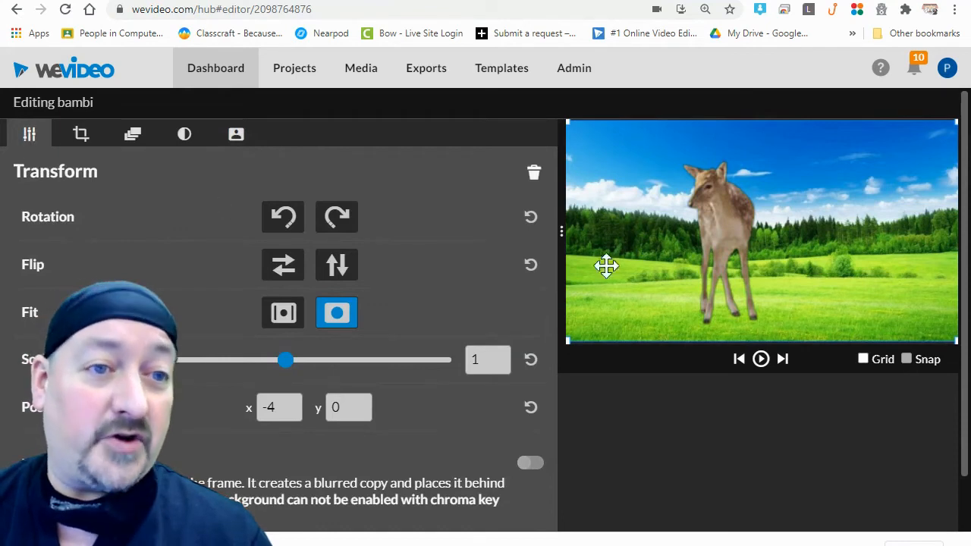
drag(568, 339, 680, 276)
drag(753, 246, 880, 262)
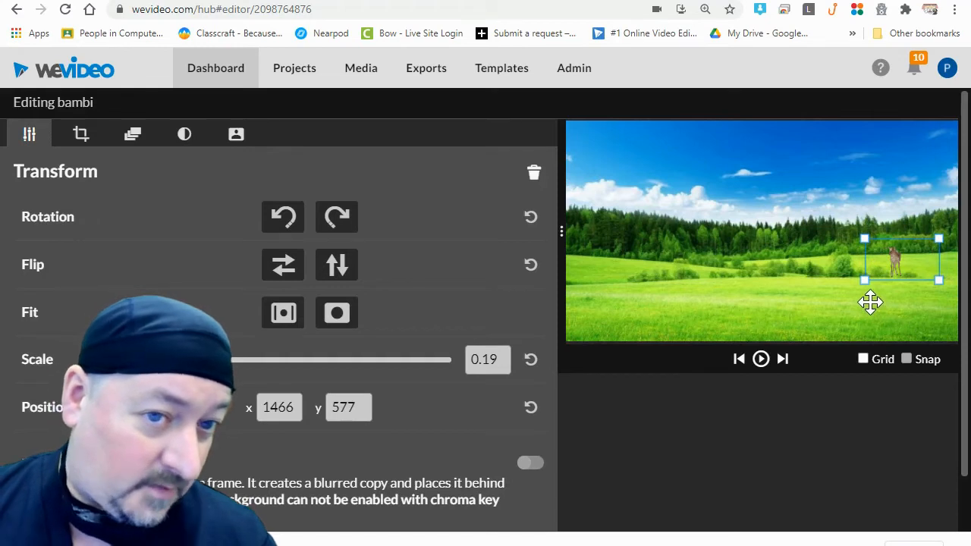
drag(918, 269, 903, 270)
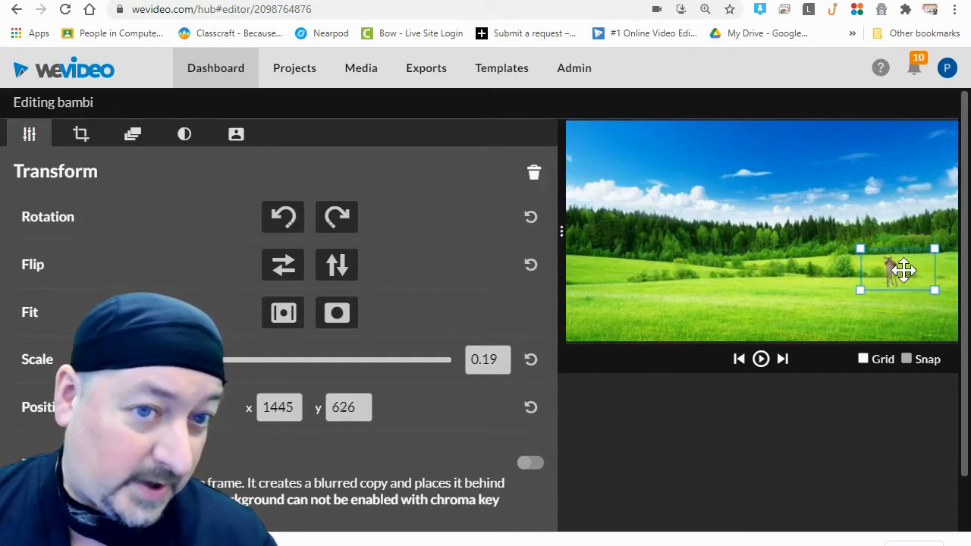
scroll(470, 436, down, 2)
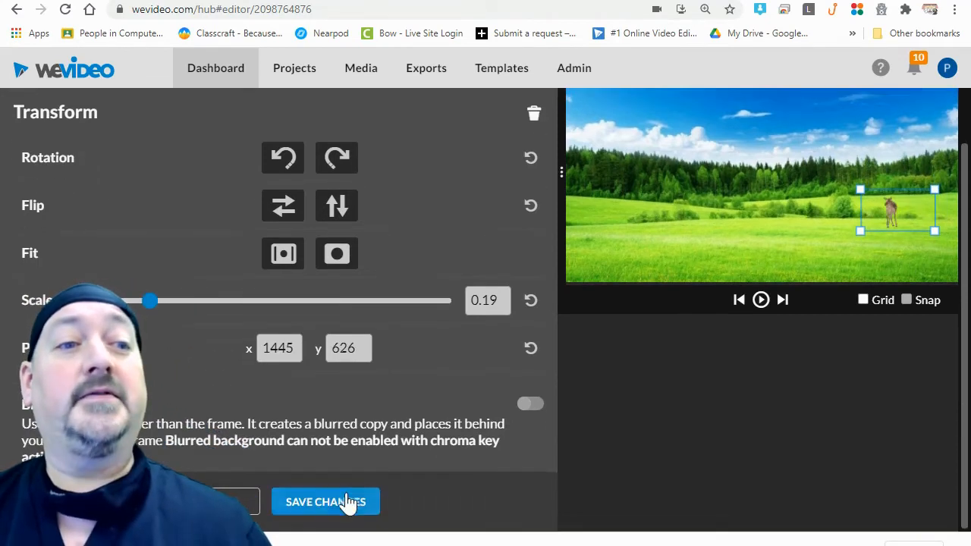
click(347, 503)
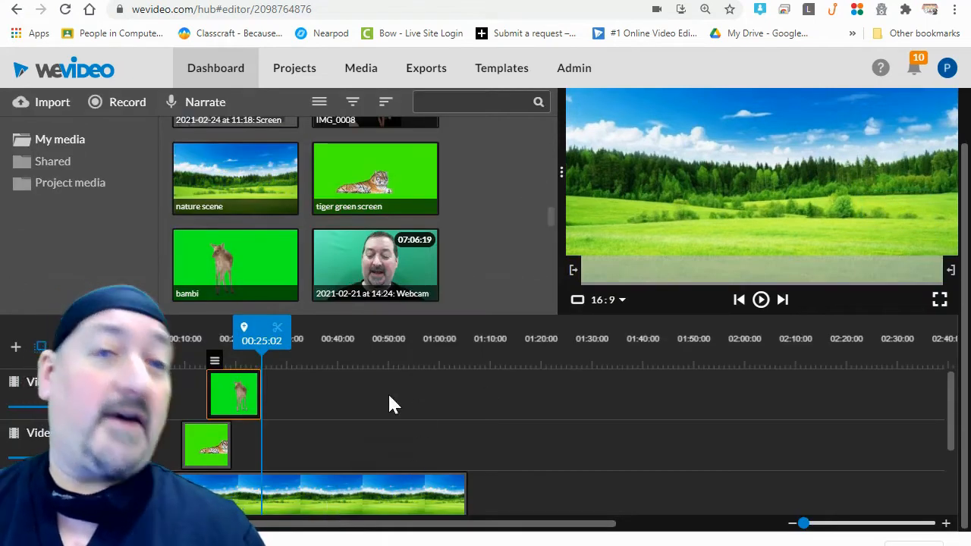
- Play the timeline from about 00:10 until past the bambi clip to check both animals over the nature scene
drag(233, 329, 181, 338)
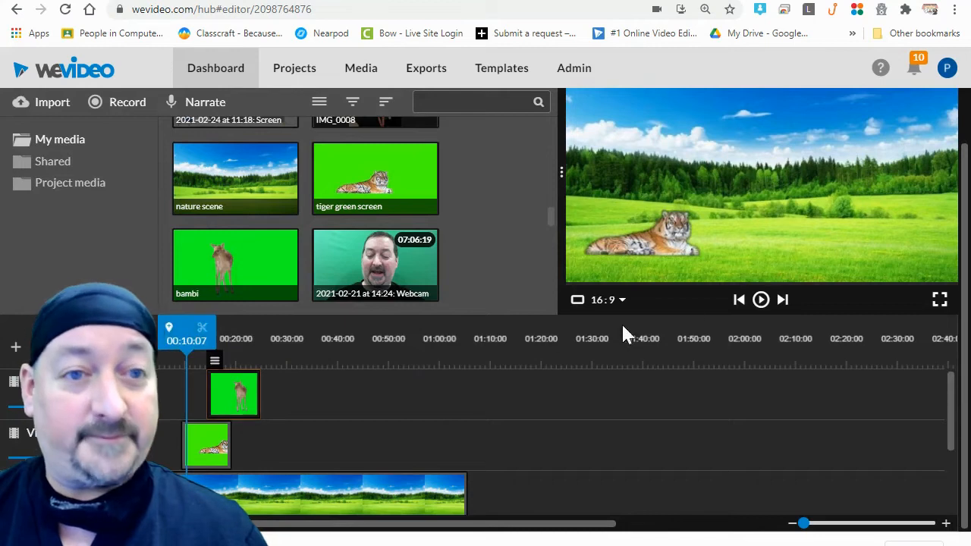
click(761, 302)
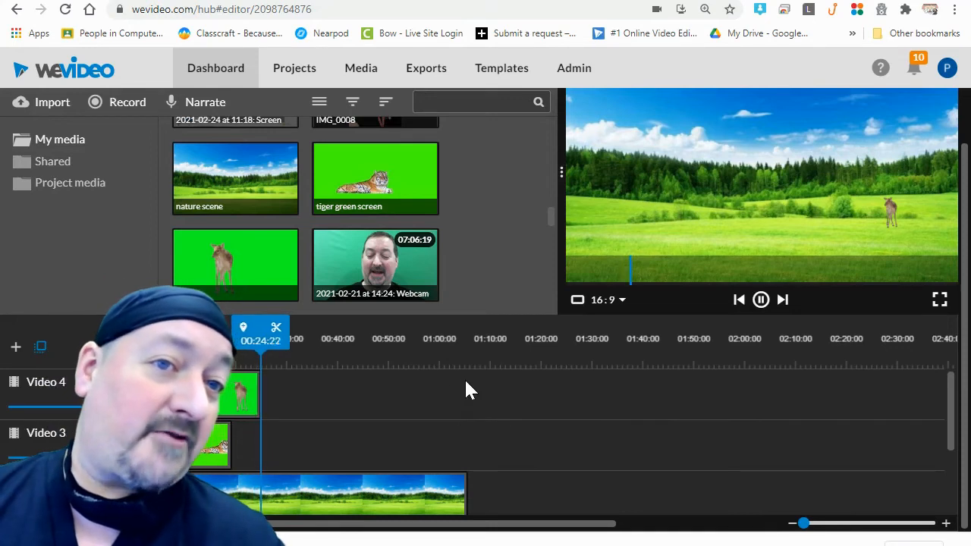
click(760, 301)
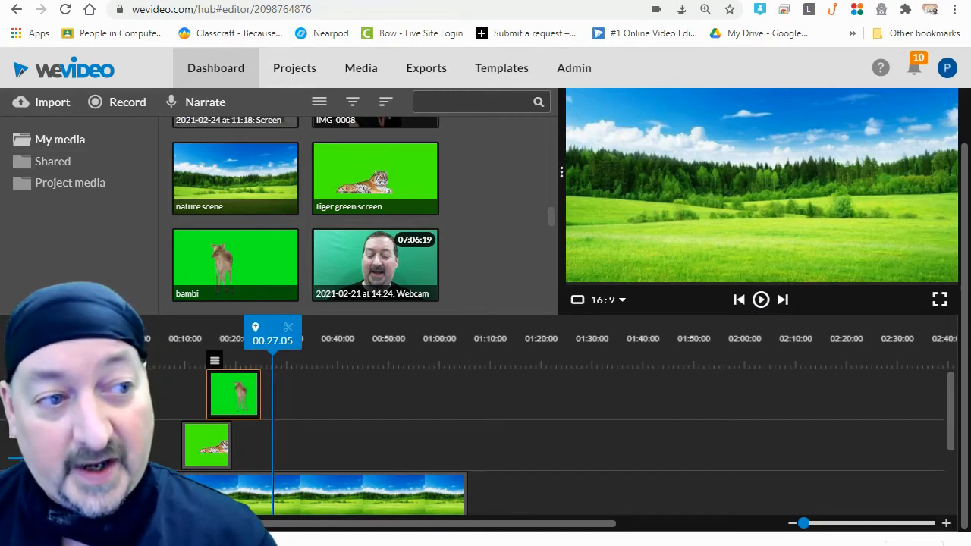
- Add a new video track named "Video 5" above the bambi clip and look over the stacked tracks
click(18, 338)
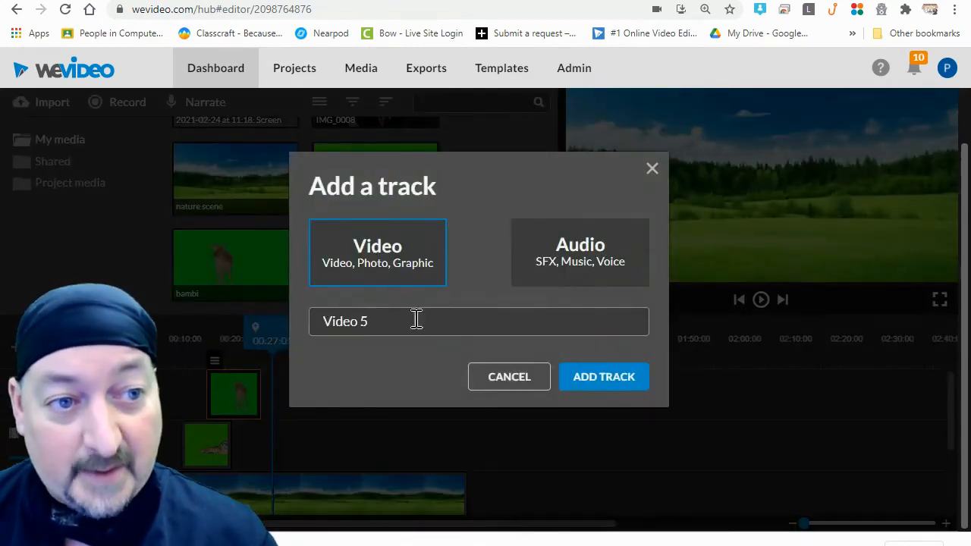
click(607, 379)
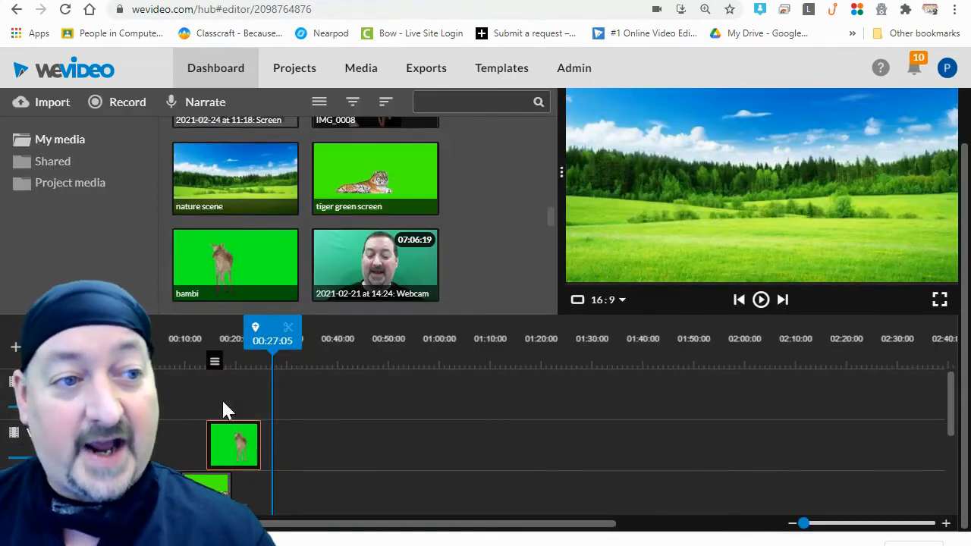
scroll(342, 434, down, 3)
scroll(345, 430, up, 3)
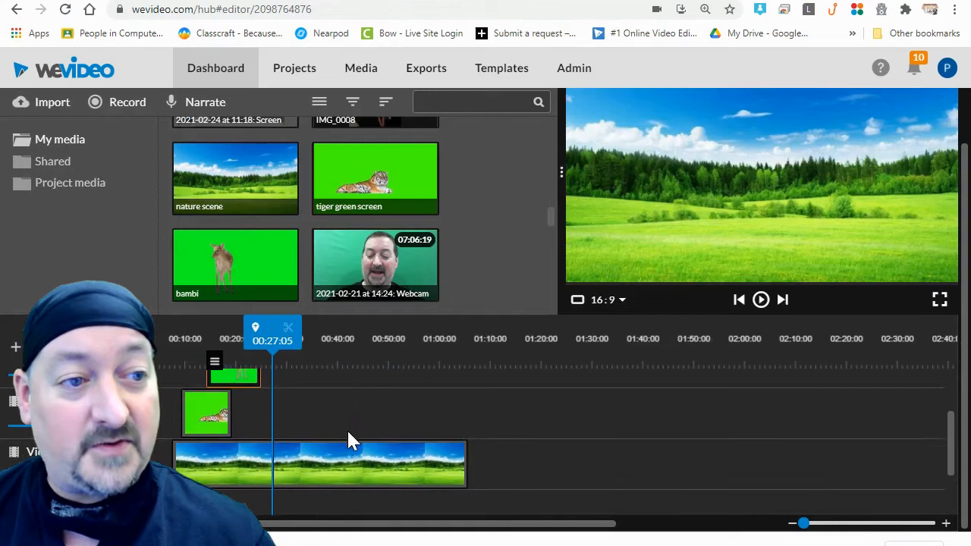
scroll(338, 455, down, 3)
scroll(336, 465, up, 3)
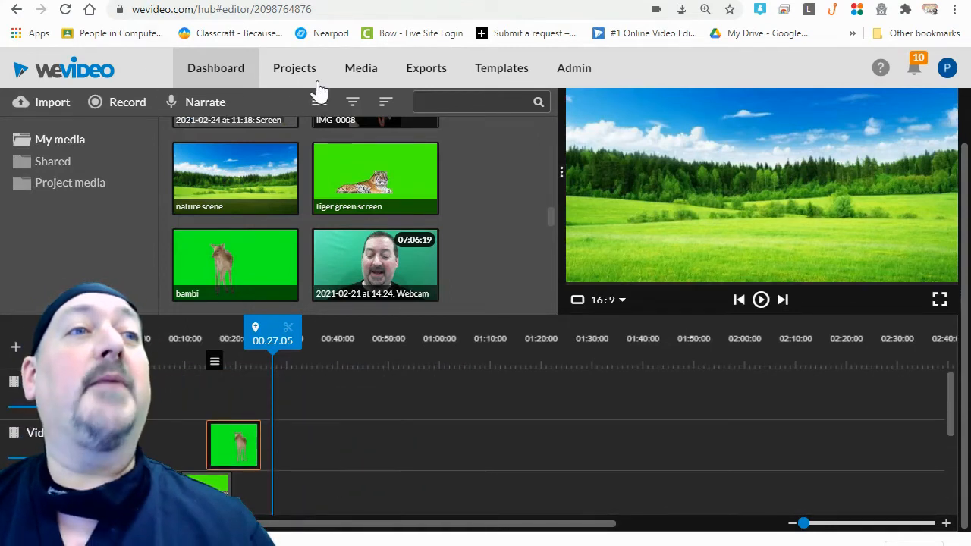
- Import the "jeep green screen" image from the Downloads folder into the media library
click(44, 103)
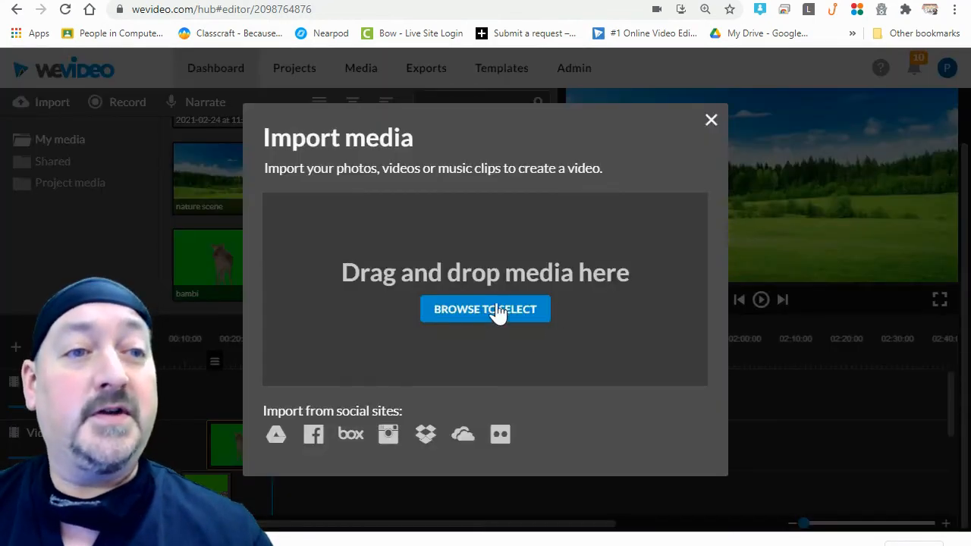
click(471, 310)
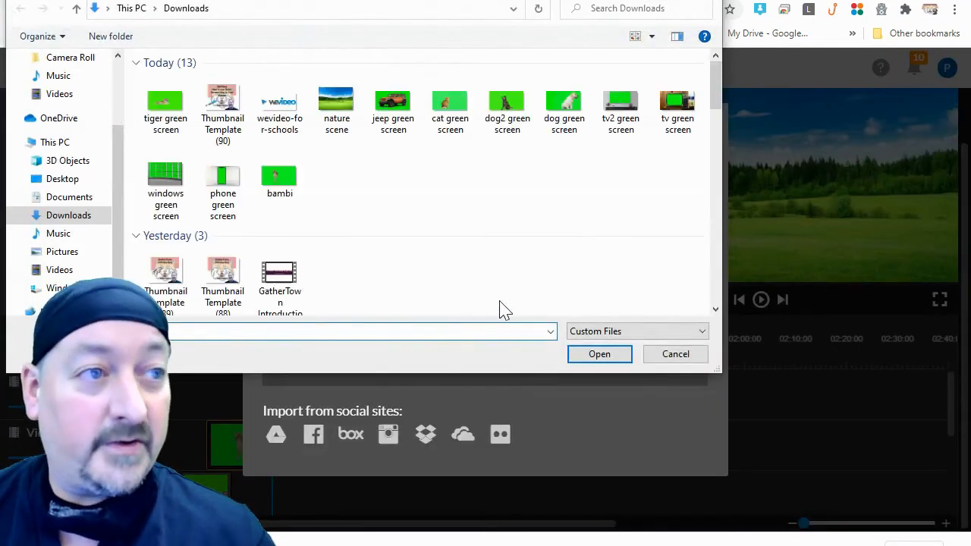
click(392, 110)
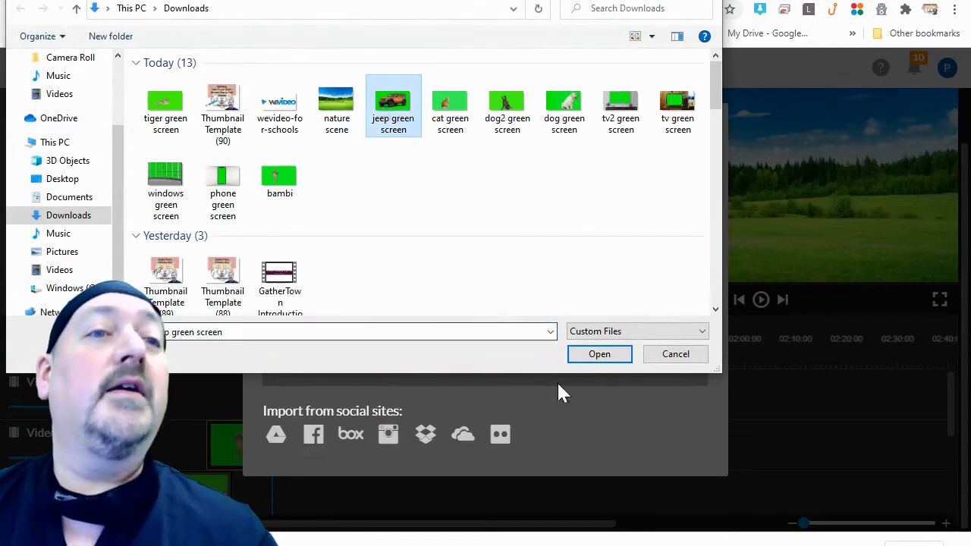
click(602, 356)
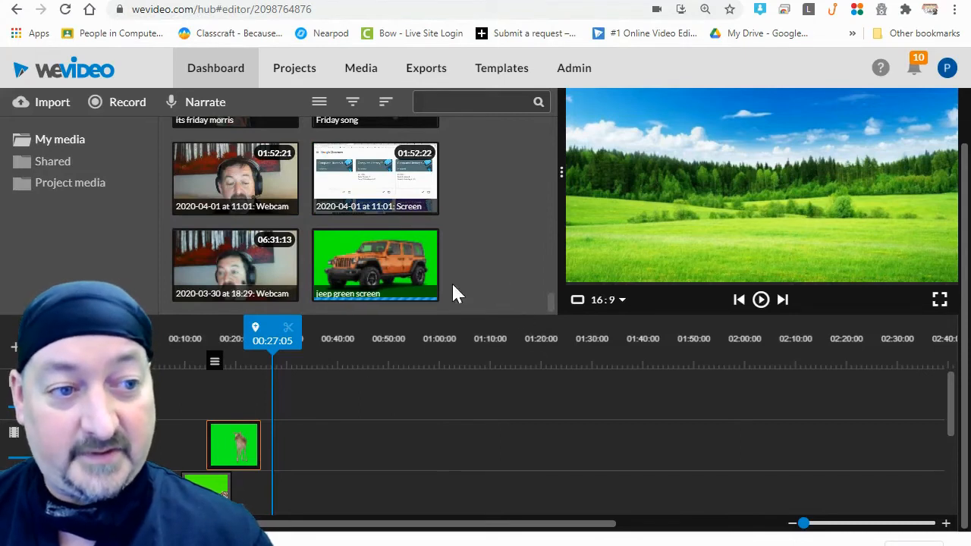
- Extend the tiger clip to about 00:25, stretch the bambi clip's start to match it, and place the jeep image above them on Video 5
drag(227, 494, 249, 495)
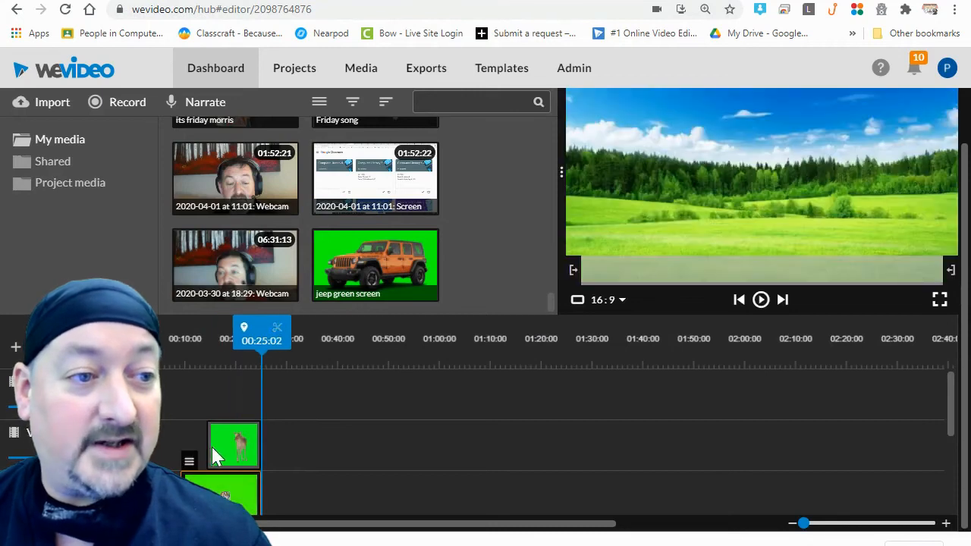
click(211, 448)
click(210, 449)
drag(210, 448, 183, 448)
drag(362, 261, 259, 393)
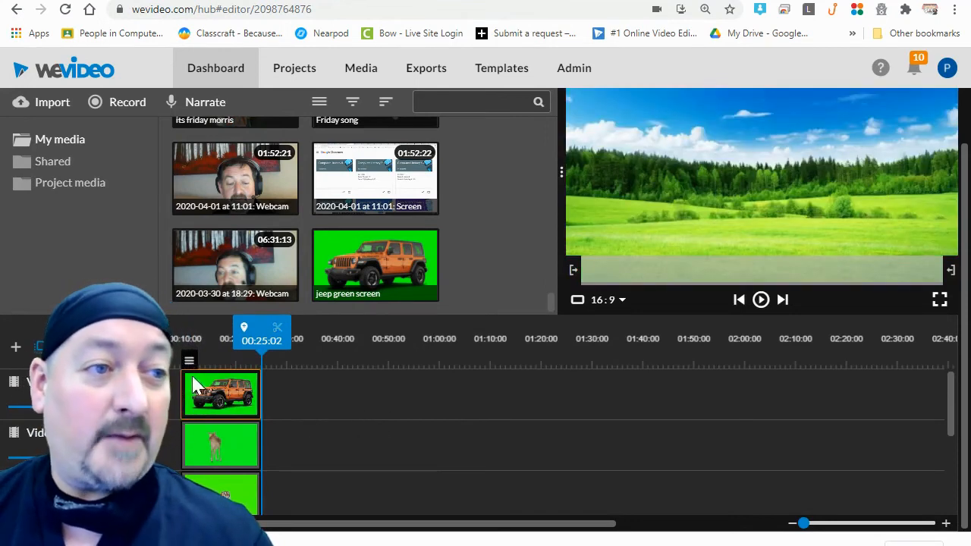
- Open the jeep clip for editing and remove its green background with Color Keying by sampling the green (05ff0a)
mouse_move(189, 355)
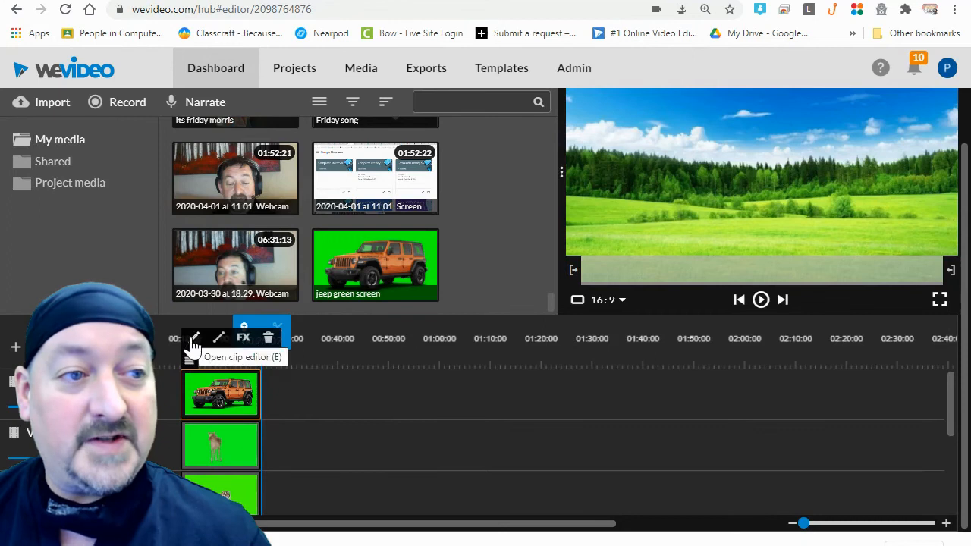
click(193, 339)
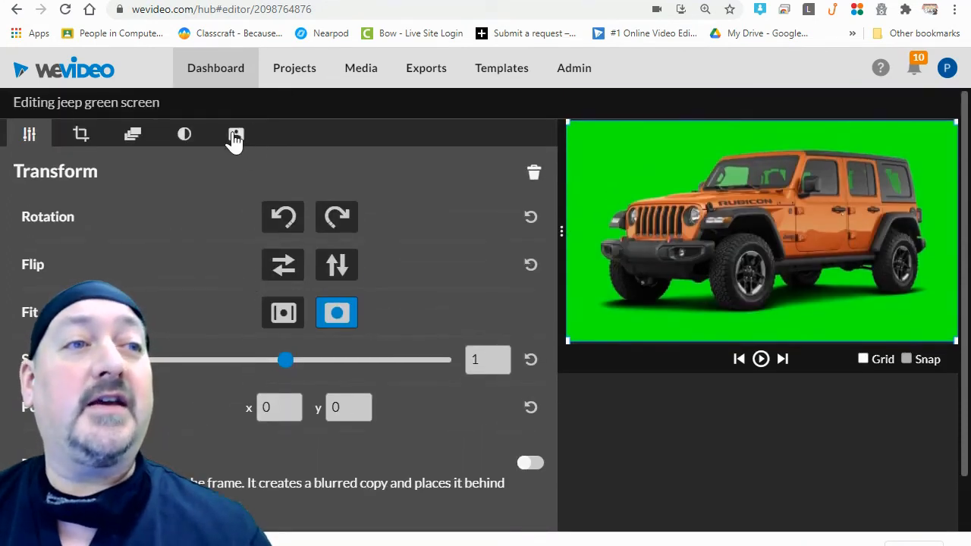
click(235, 137)
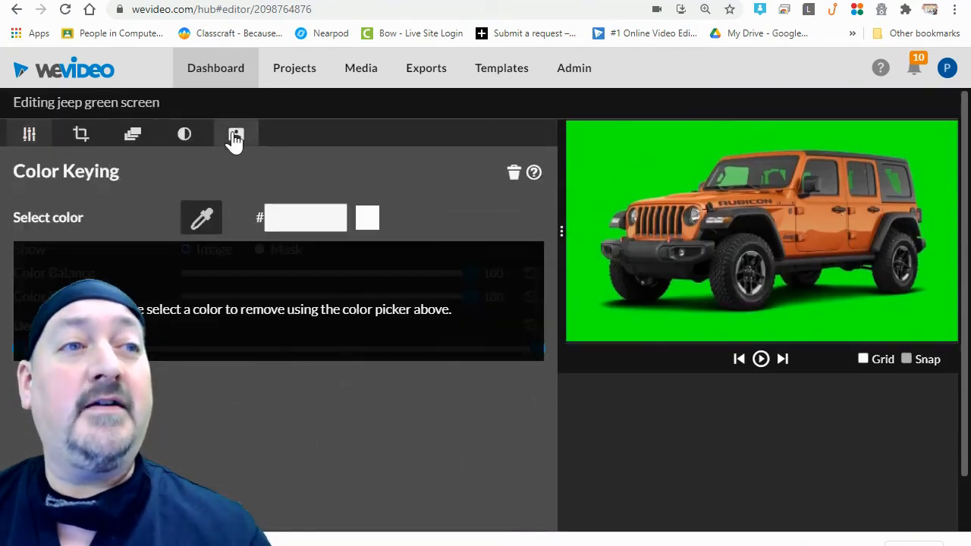
click(203, 222)
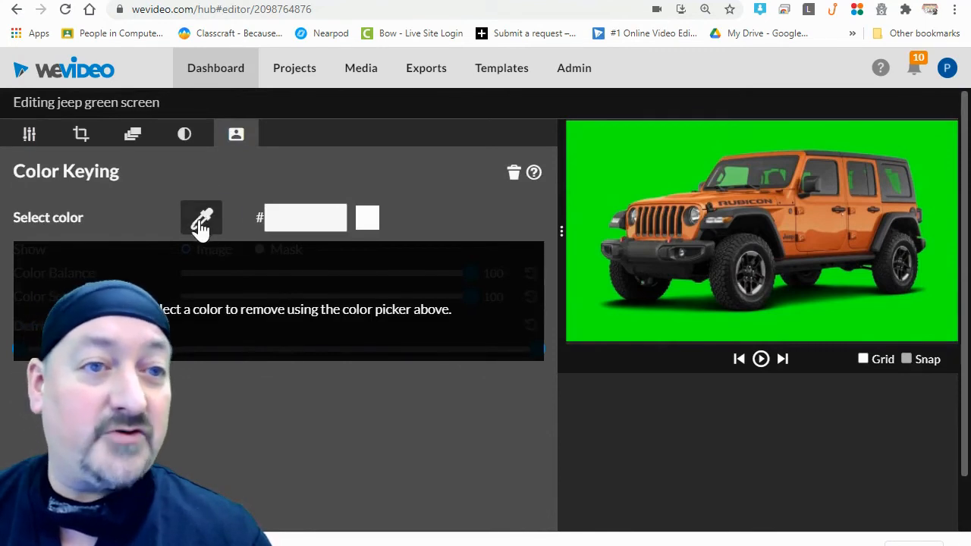
click(625, 168)
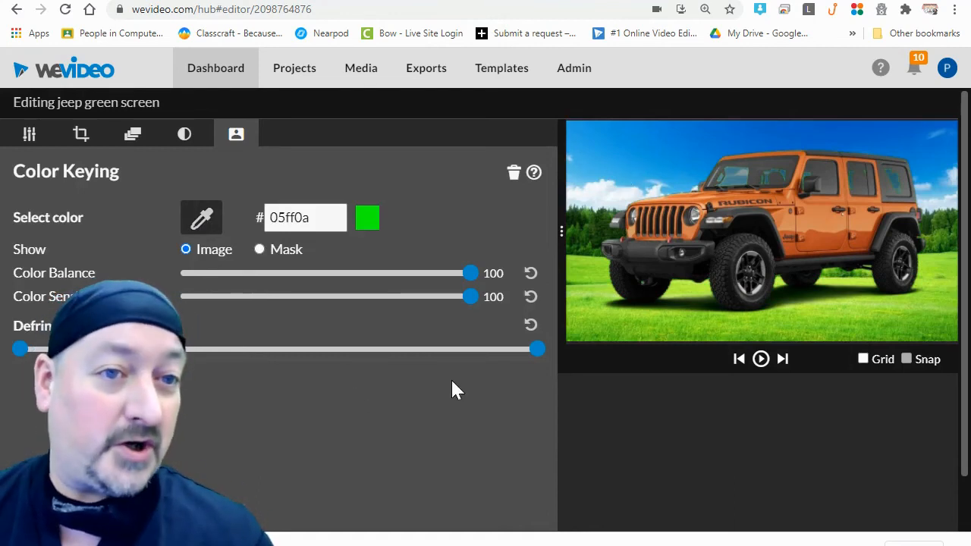
scroll(435, 388, down, 1)
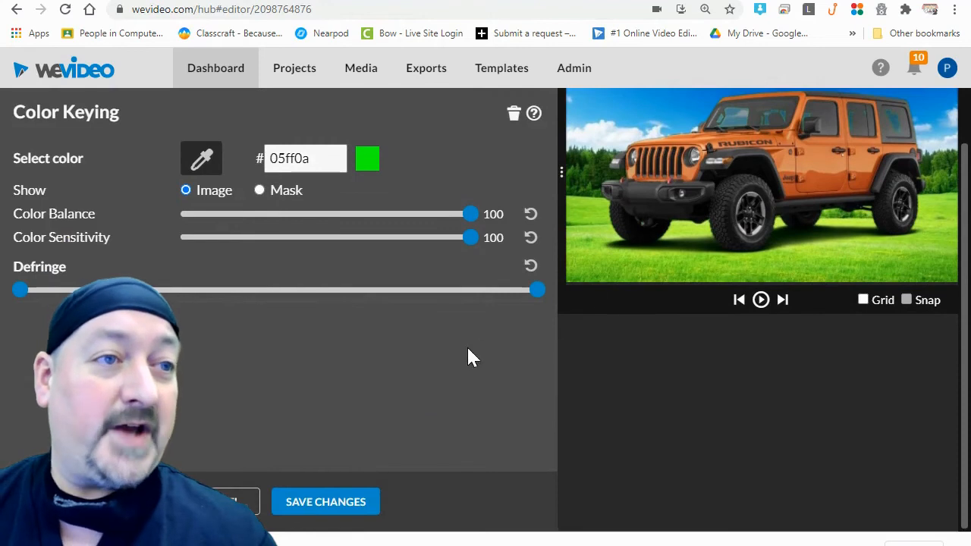
scroll(468, 350, up, 1)
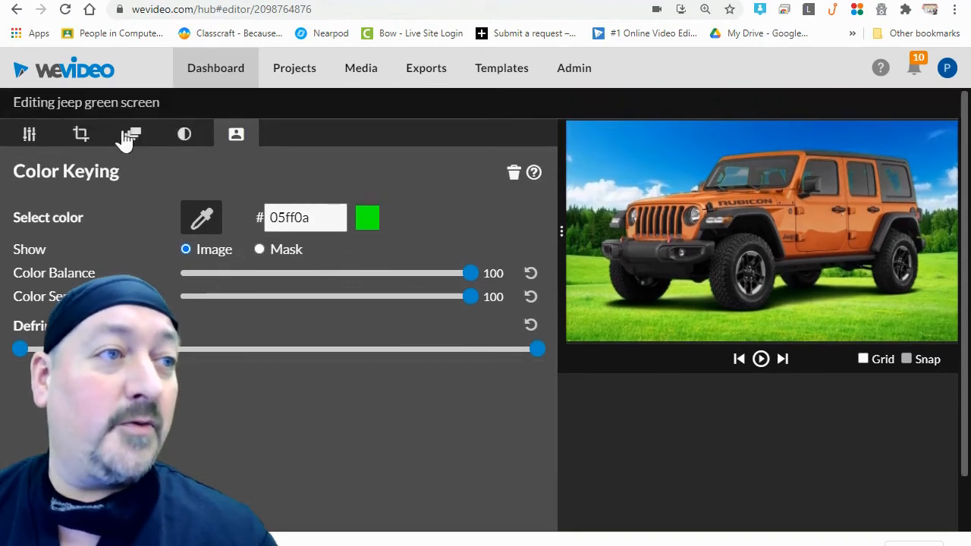
- Shrink the jeep to a scale of about 0.35, place it at about x 1273, y 733, and save the changes
click(29, 137)
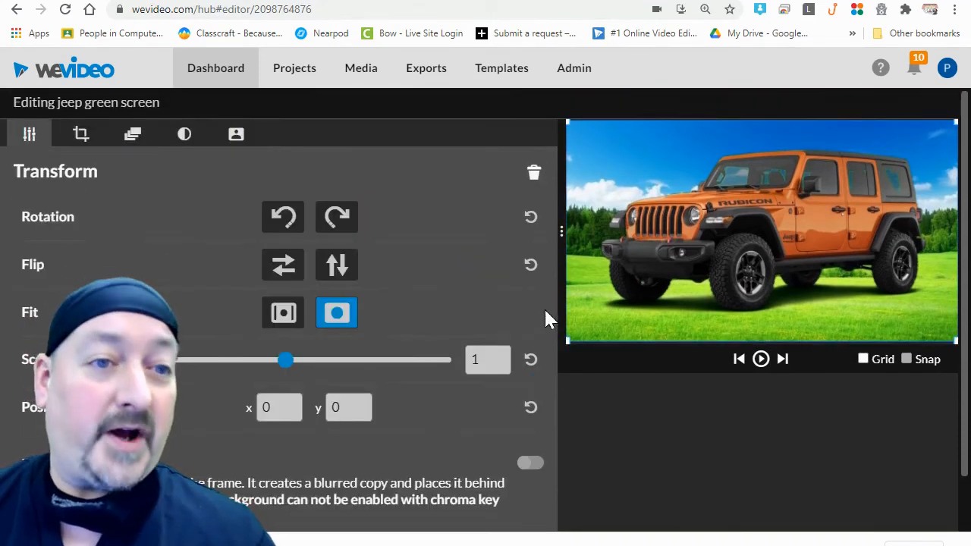
drag(571, 339, 676, 282)
drag(739, 225, 924, 283)
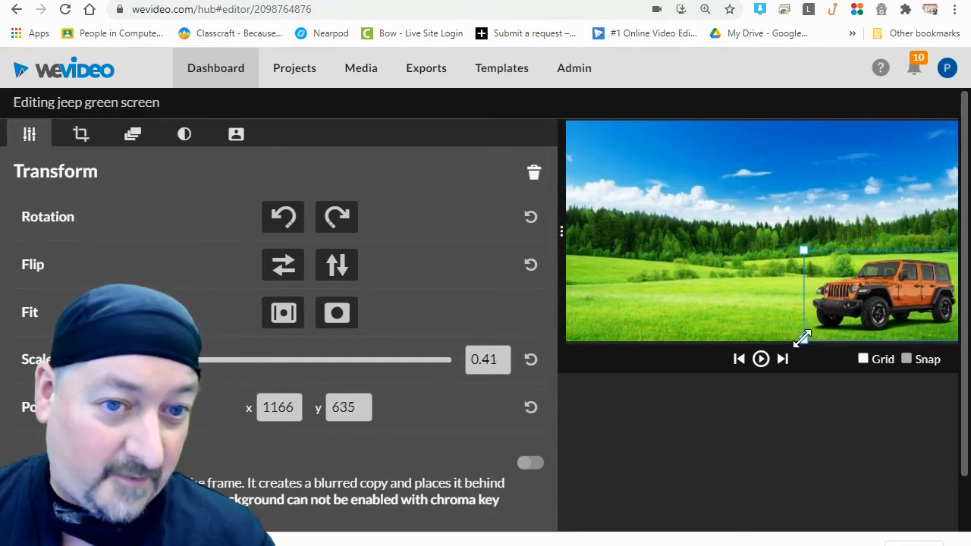
drag(803, 338, 806, 334)
drag(860, 301, 872, 313)
scroll(364, 448, down, 1)
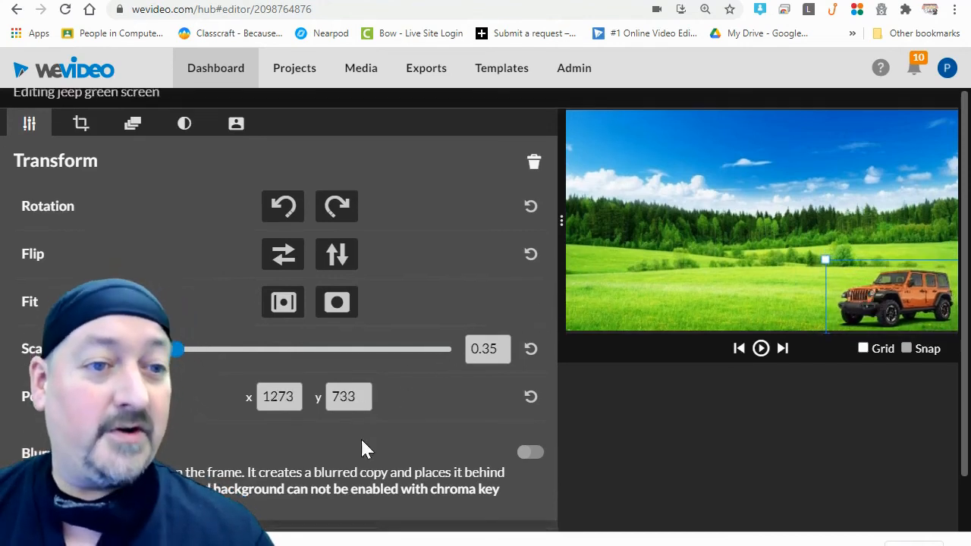
click(330, 507)
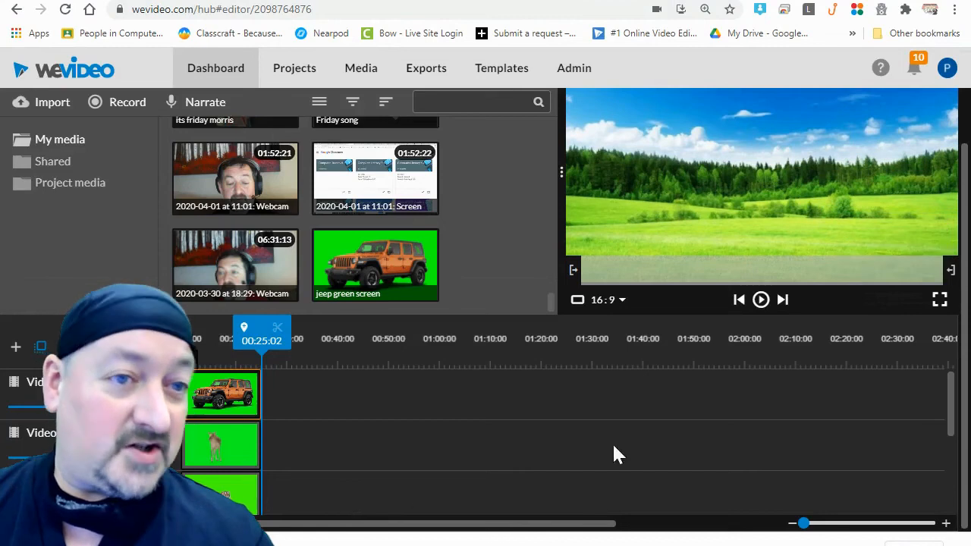
- Reopen the bambi clip, move the deer off the jeep's roof to about x 1303, y 593, and save the changes
drag(241, 334, 201, 334)
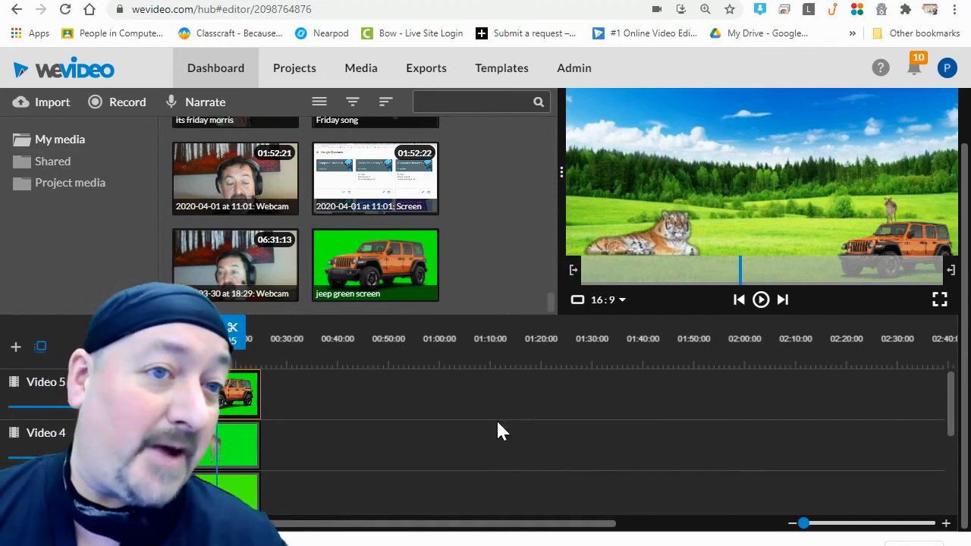
click(238, 460)
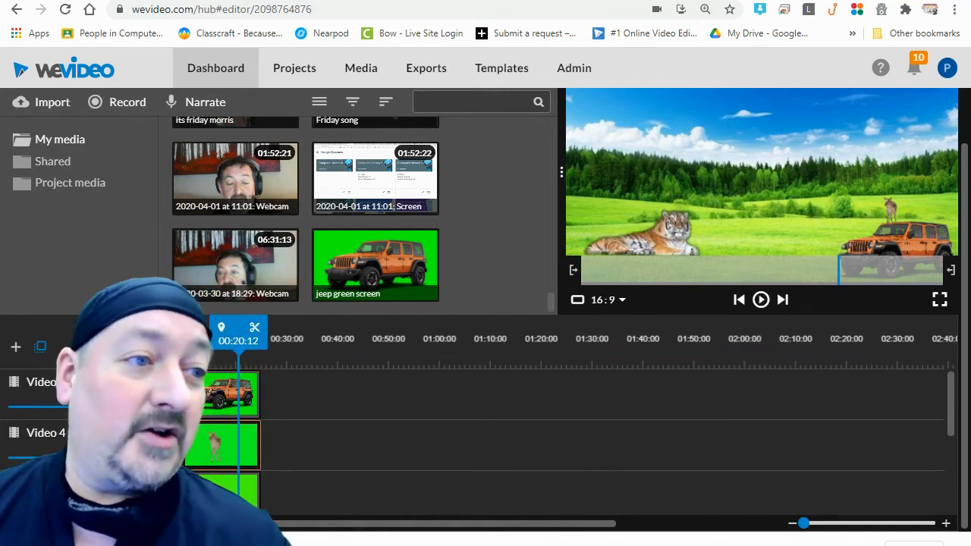
click(219, 389)
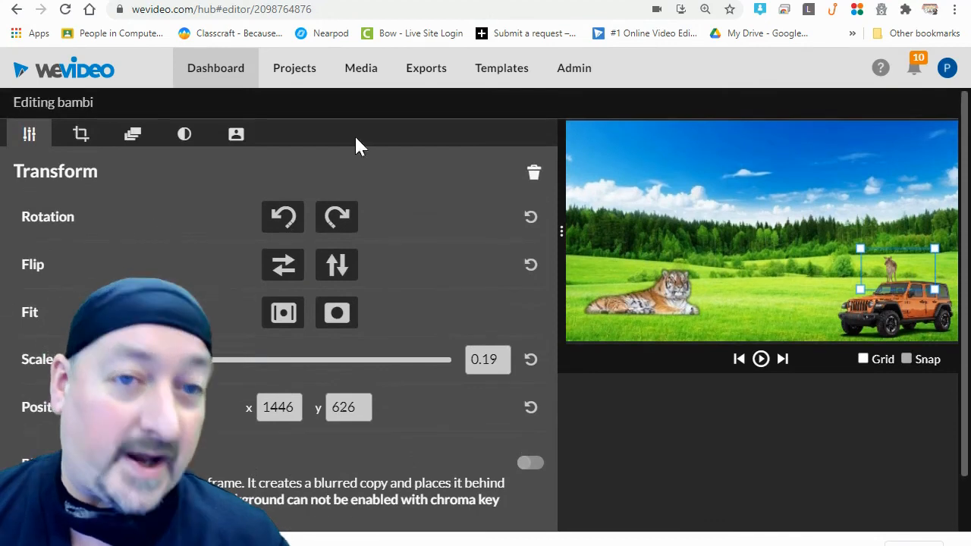
drag(886, 264, 858, 258)
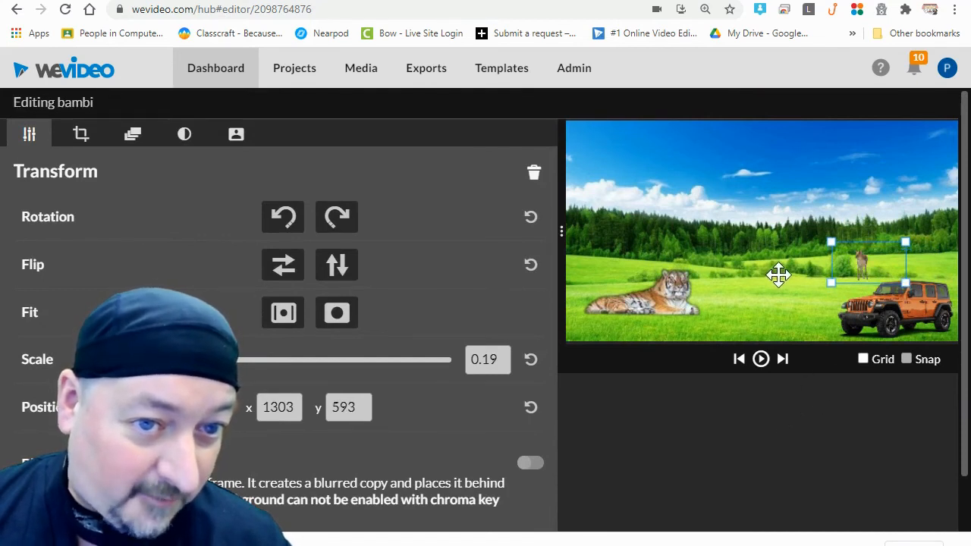
scroll(330, 473, down, 2)
click(330, 503)
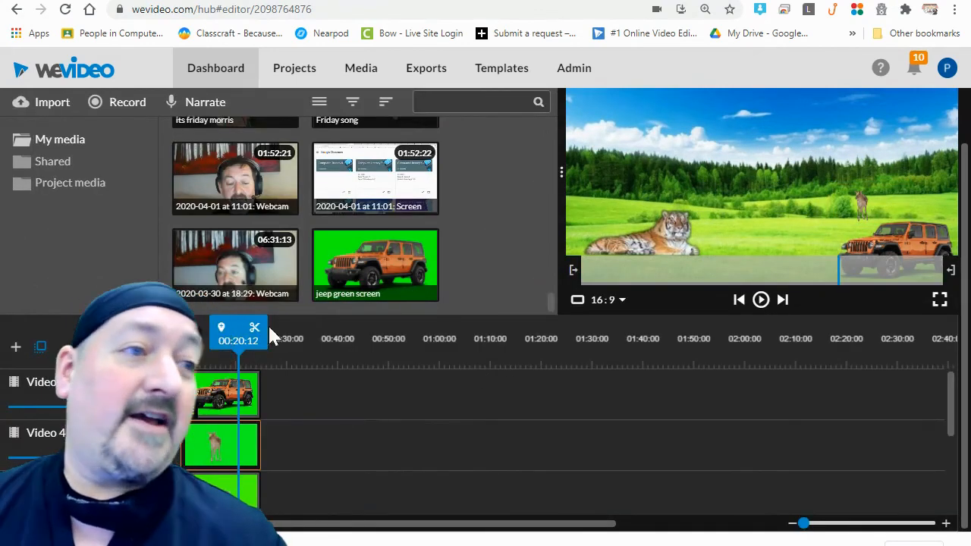
- Check the composite at about 00:15 and look over the stacked tracks down to the nature scene
mouse_move(232, 328)
mouse_down()
mouse_move(217, 328)
mouse_move(227, 323)
mouse_up()
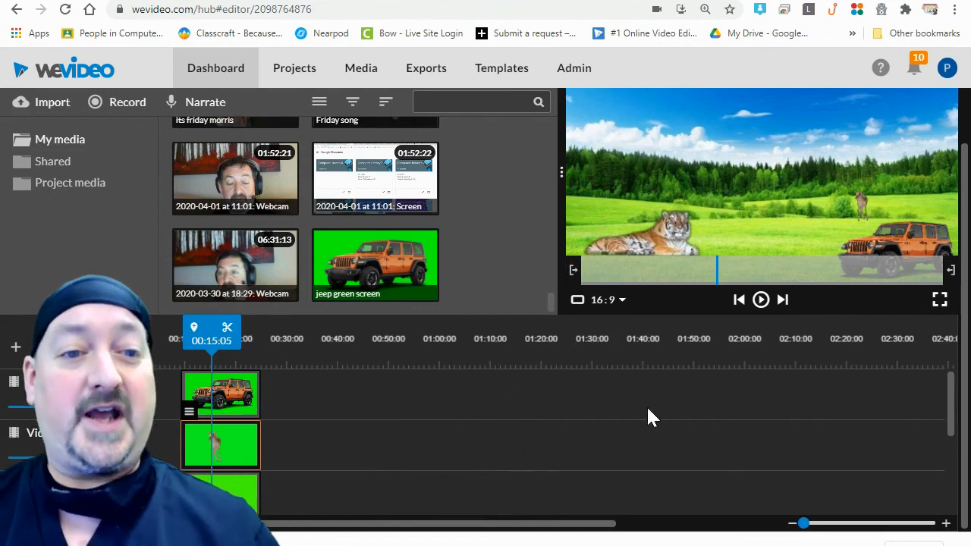
scroll(648, 410, down, 3)
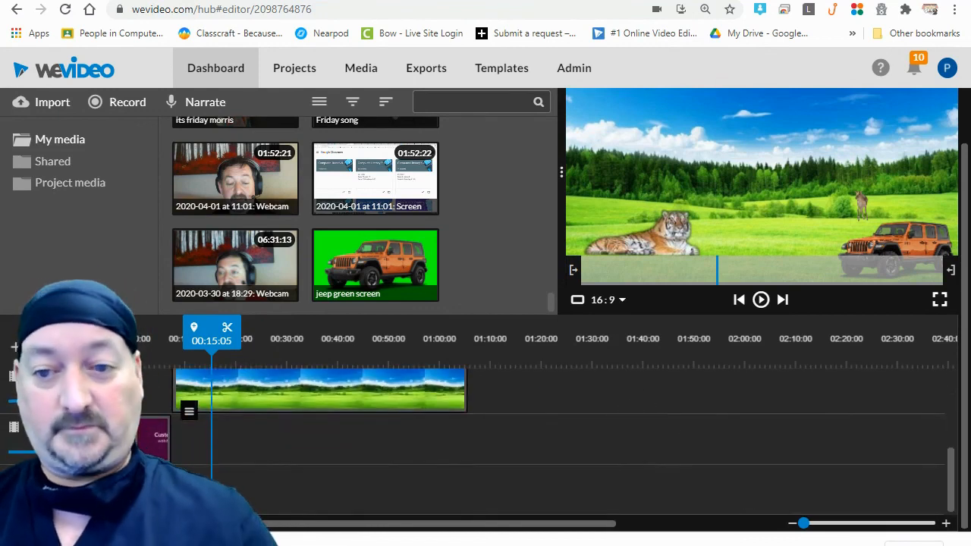